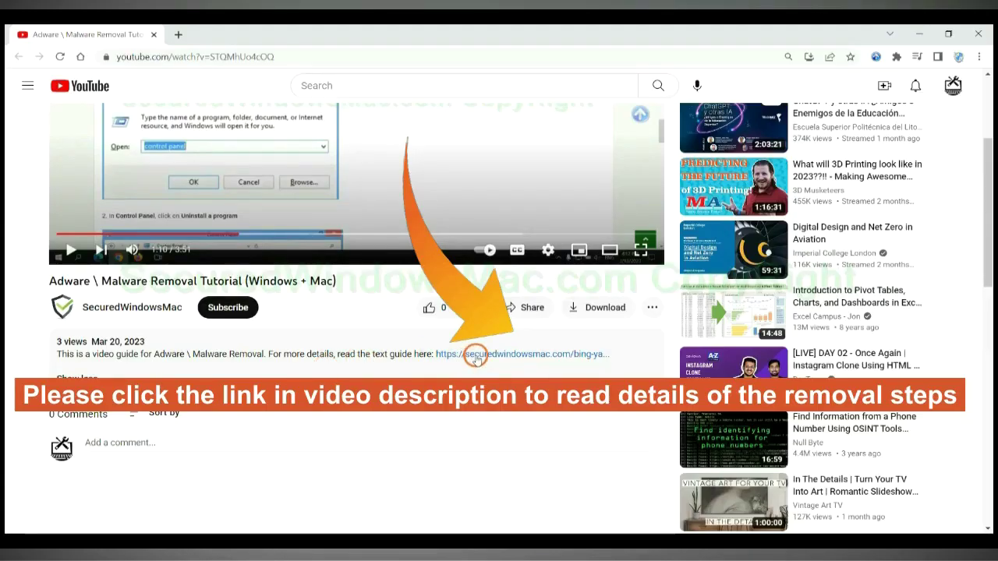
# - Open the SecuredWindowsMac removal guide from the YouTube video description link in a new tab
pyautogui.click(476, 356)
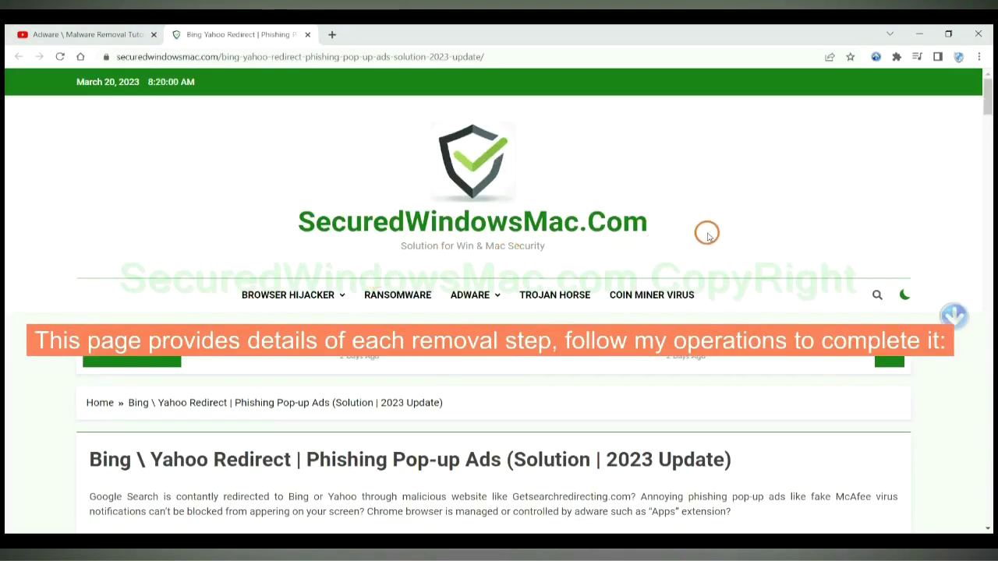
# - Scroll the guide to the Instant Automatic Removal section and highlight its heading
pyautogui.scroll(-15, 707, 234)
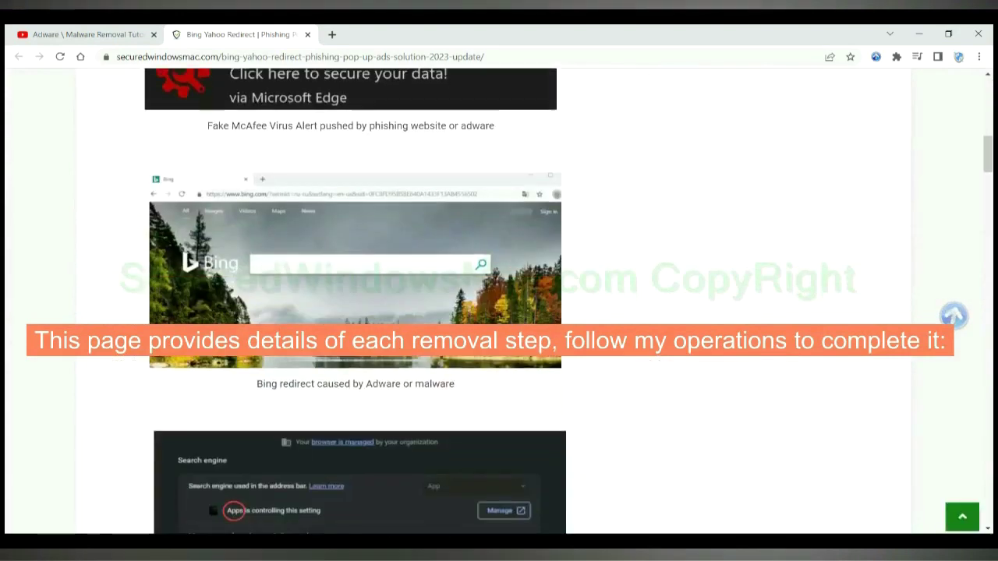
pyautogui.scroll(-4, 541, 345)
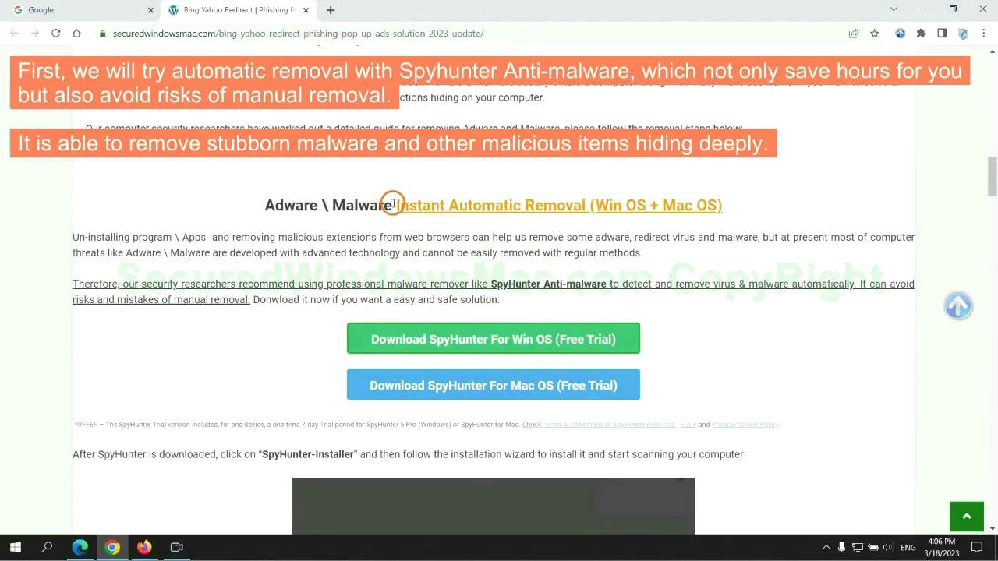
pyautogui.moveTo(394, 203); pyautogui.dragTo(580, 203)
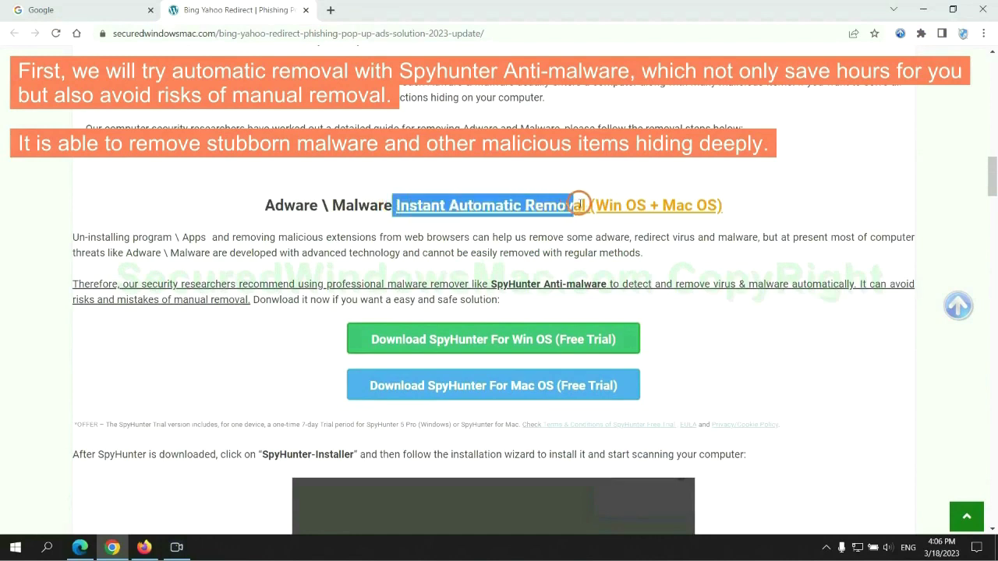
pyautogui.click(497, 172)
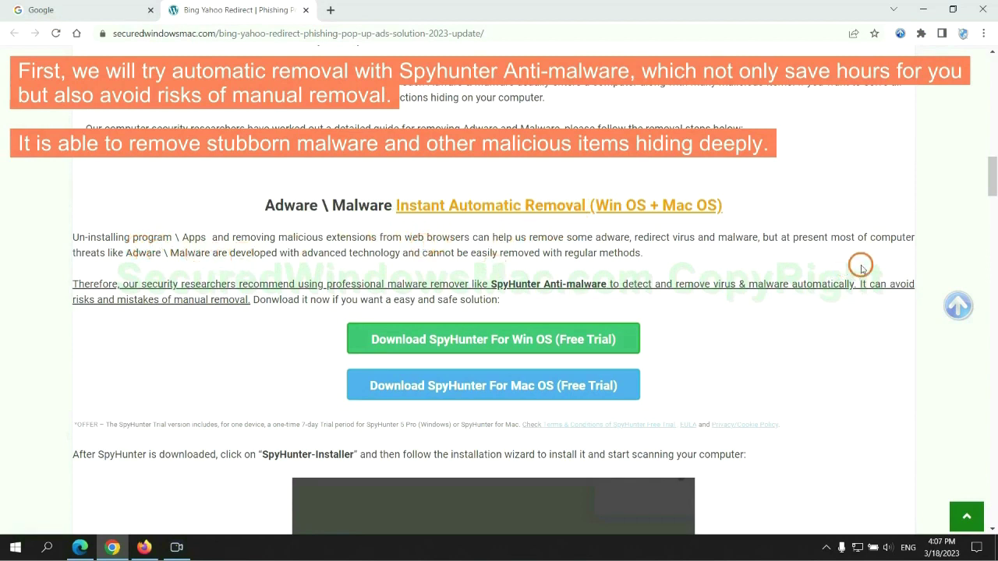
# - Download SpyHunter-Installer.exe for Windows and keep it despite the file-type warning
pyautogui.scroll(-1, 495, 274)
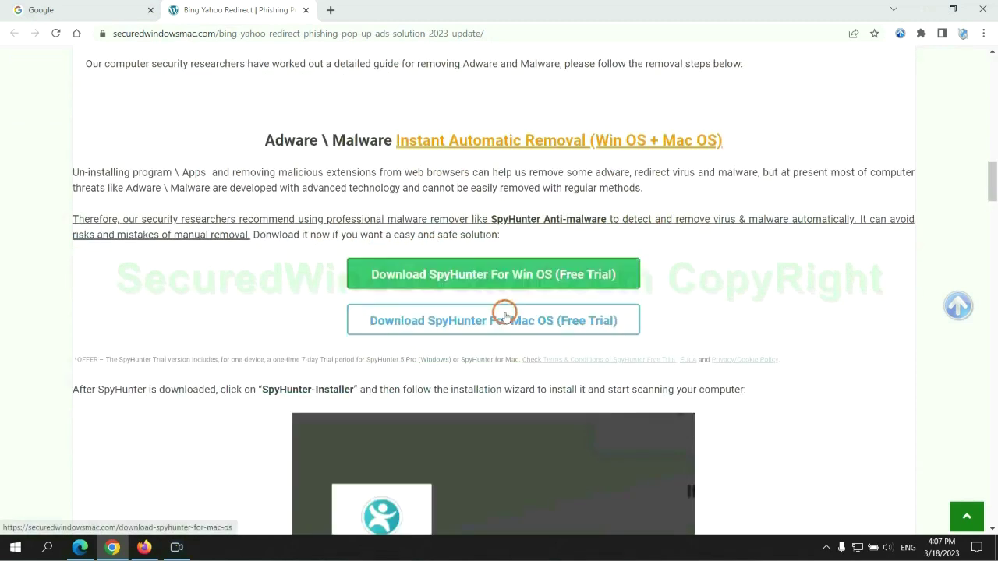
pyautogui.scroll(-2, 504, 313)
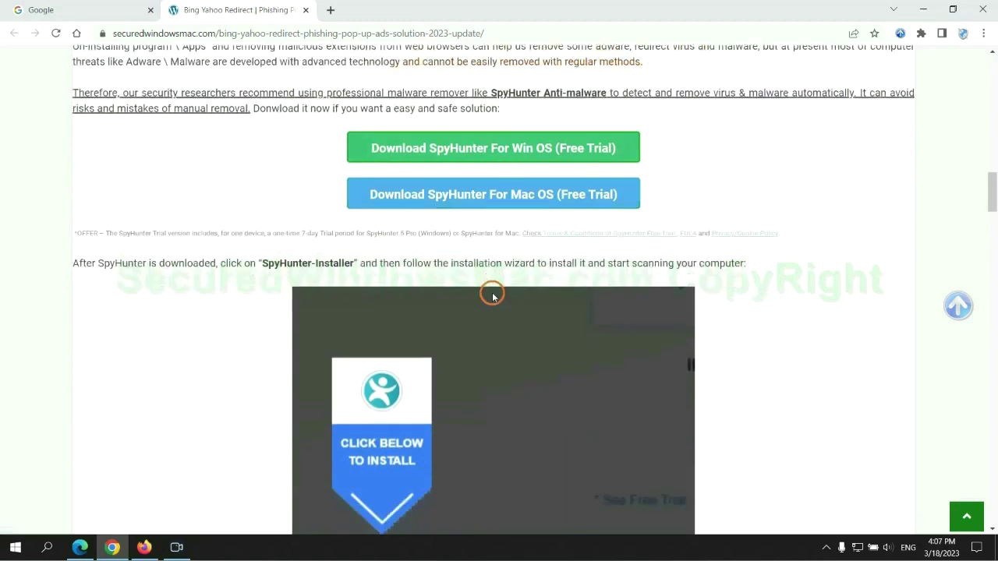
pyautogui.click(504, 183)
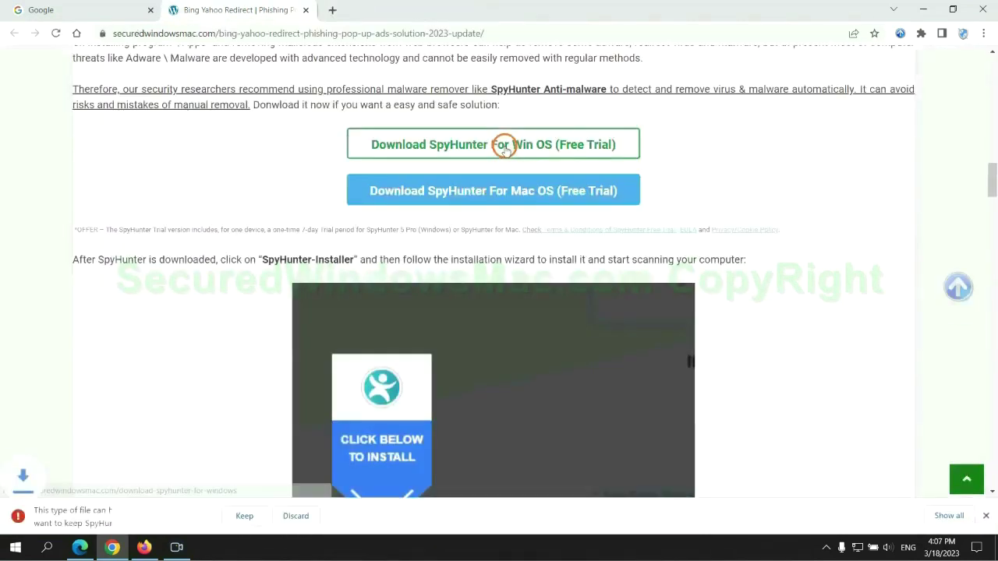
pyautogui.click(244, 517)
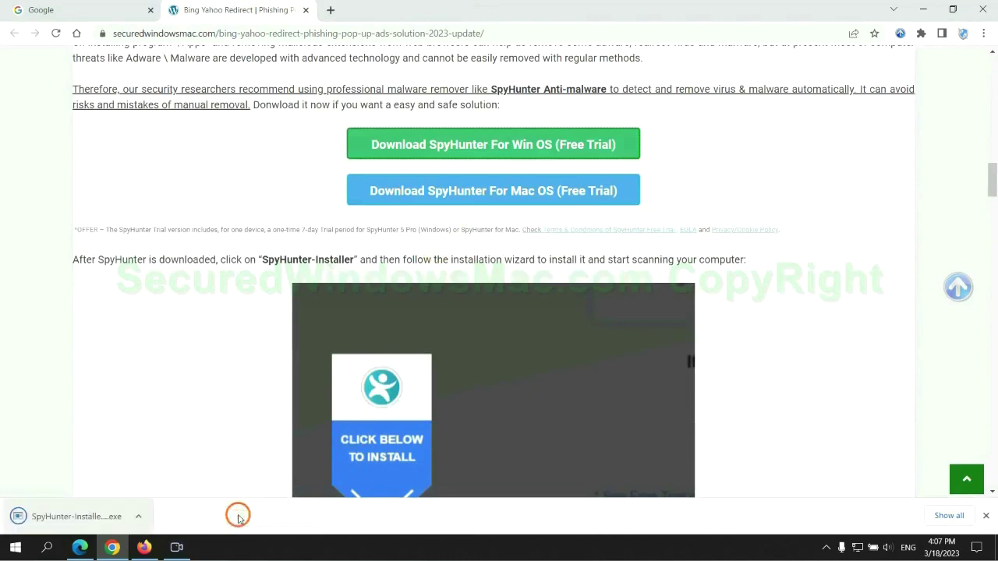
# - Install SpyHunter 5 accepting the EULA, pass the 703-issue scan results, and start the 7-day trial
pyautogui.click(96, 518)
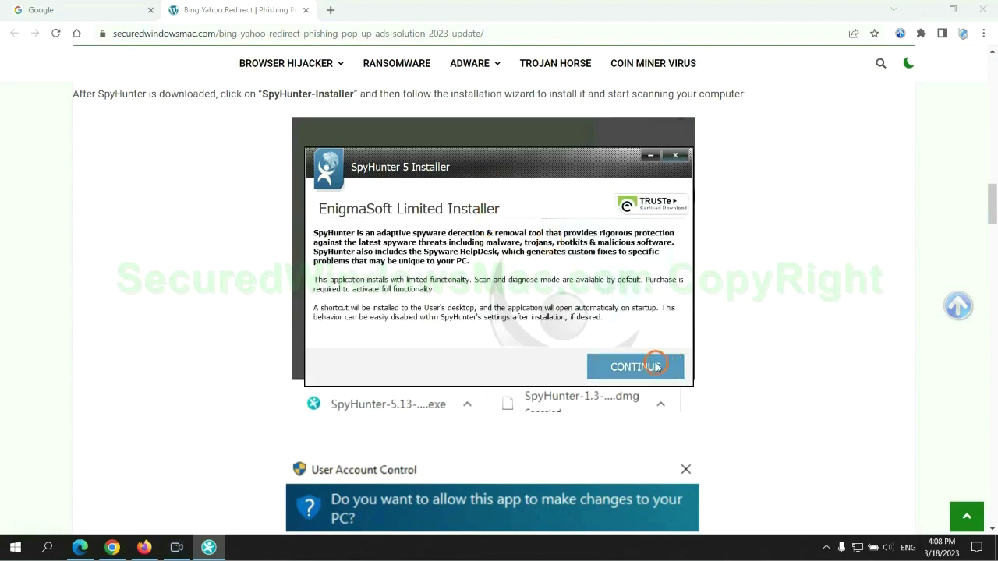
pyautogui.click(656, 362)
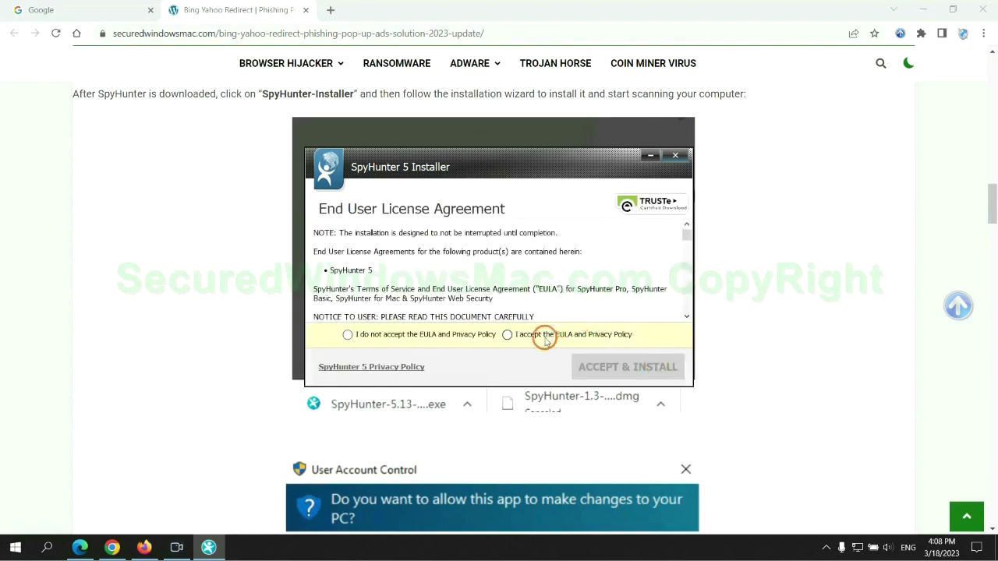
pyautogui.click(504, 334)
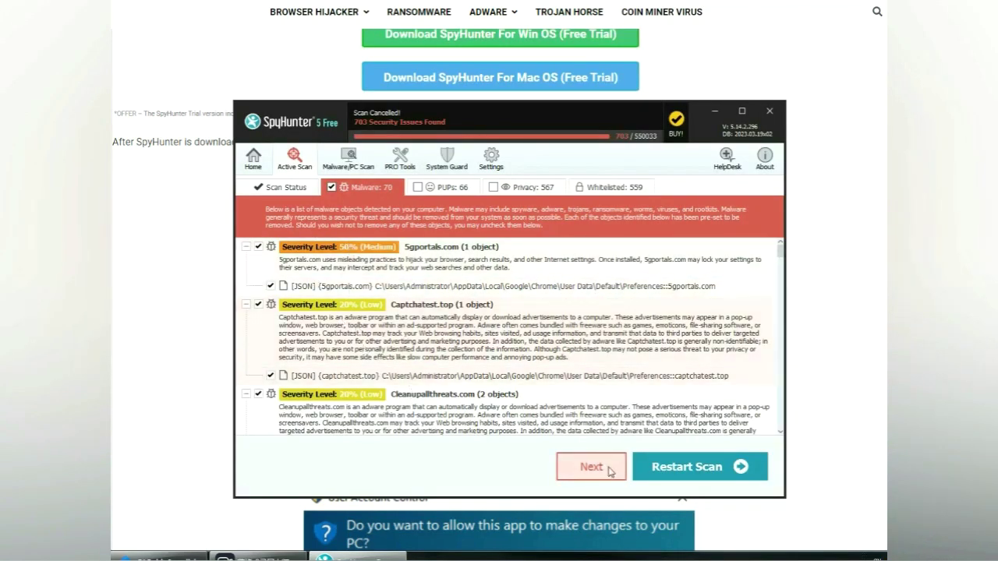
pyautogui.click(611, 470)
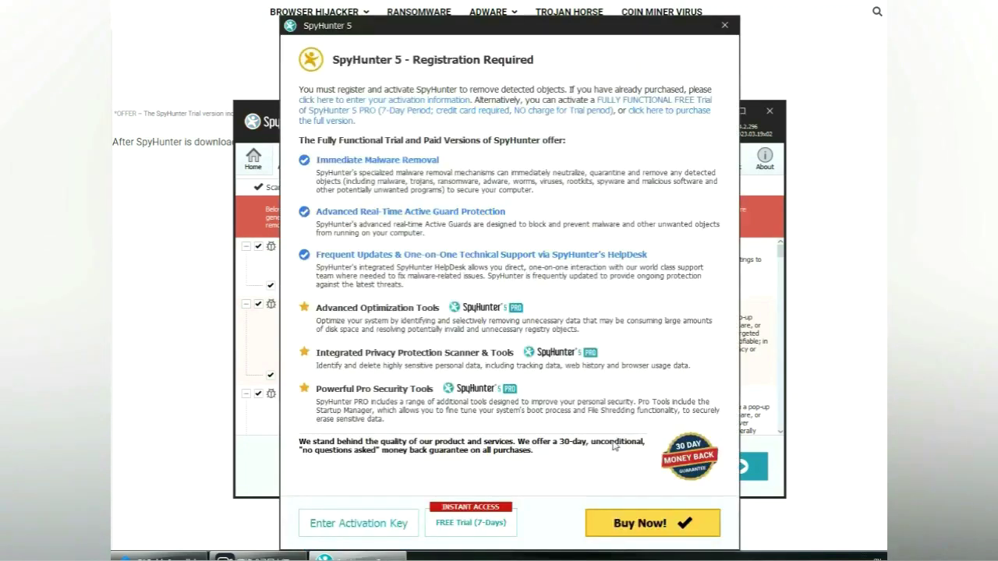
pyautogui.click(471, 523)
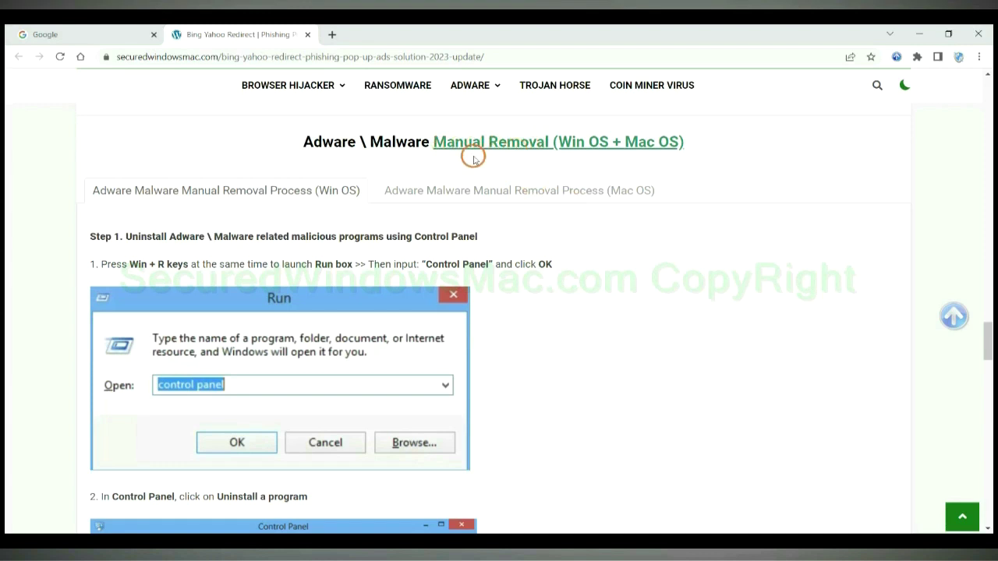
# - Compare the Win OS and Mac OS options in the Manual Removal heading and preview Mac steps
pyautogui.moveTo(559, 145); pyautogui.dragTo(609, 142)
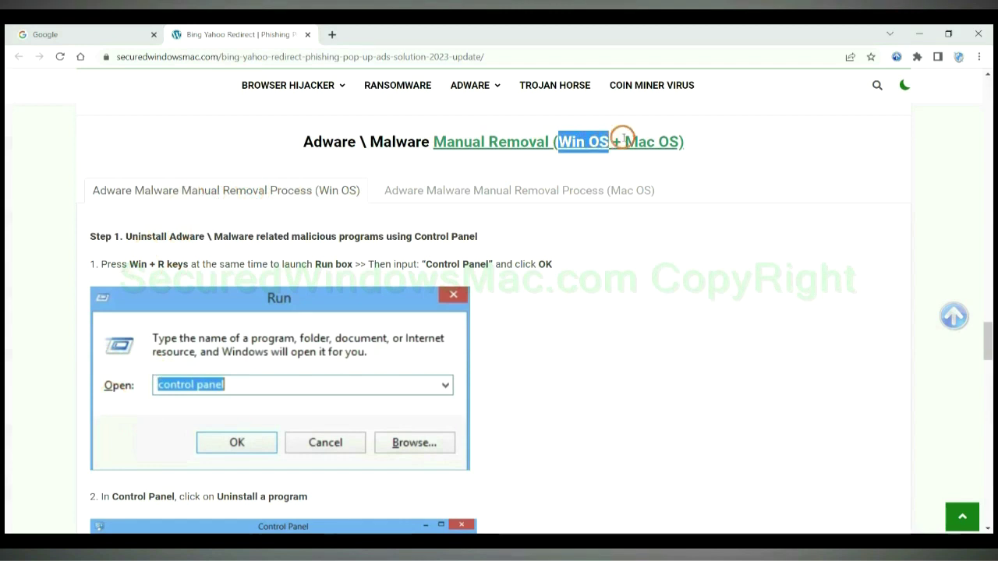
pyautogui.moveTo(625, 142); pyautogui.dragTo(678, 142)
pyautogui.click(511, 190)
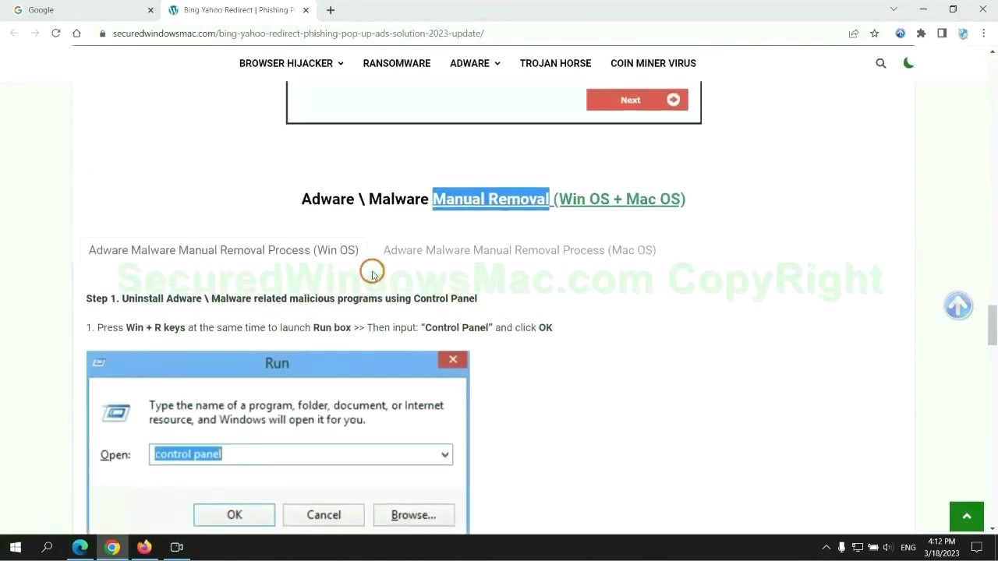
# - Read the guide's Step 1 instructions on uninstalling the program via Control Panel
pyautogui.scroll(-2, 312, 257)
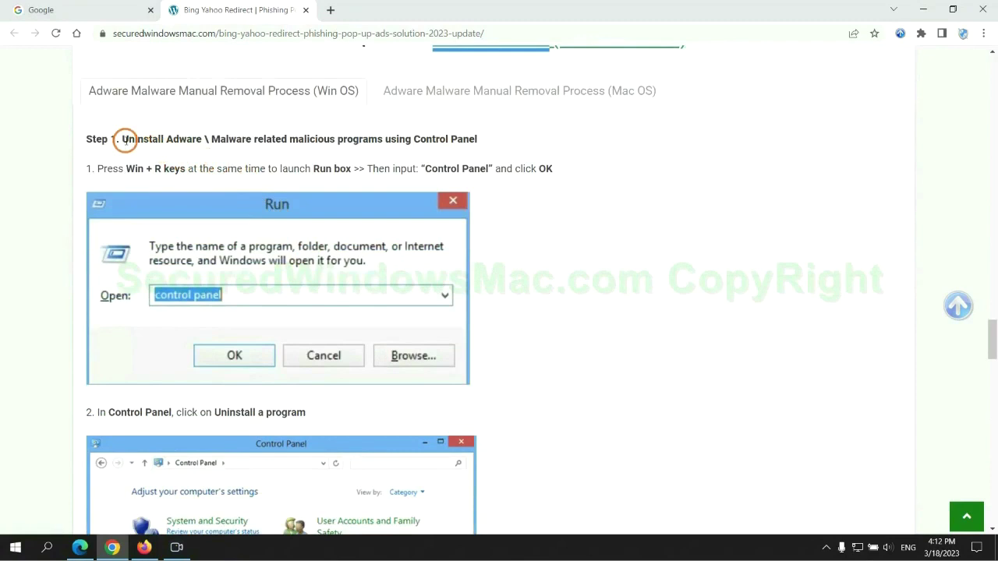
pyautogui.moveTo(123, 140); pyautogui.dragTo(383, 145)
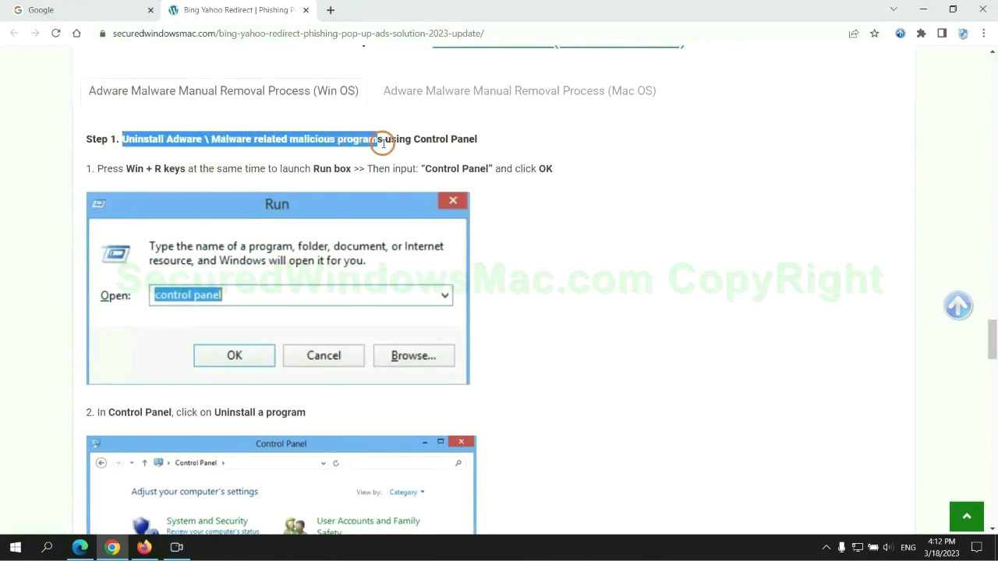
pyautogui.click(663, 204)
pyautogui.scroll(-2, 621, 206)
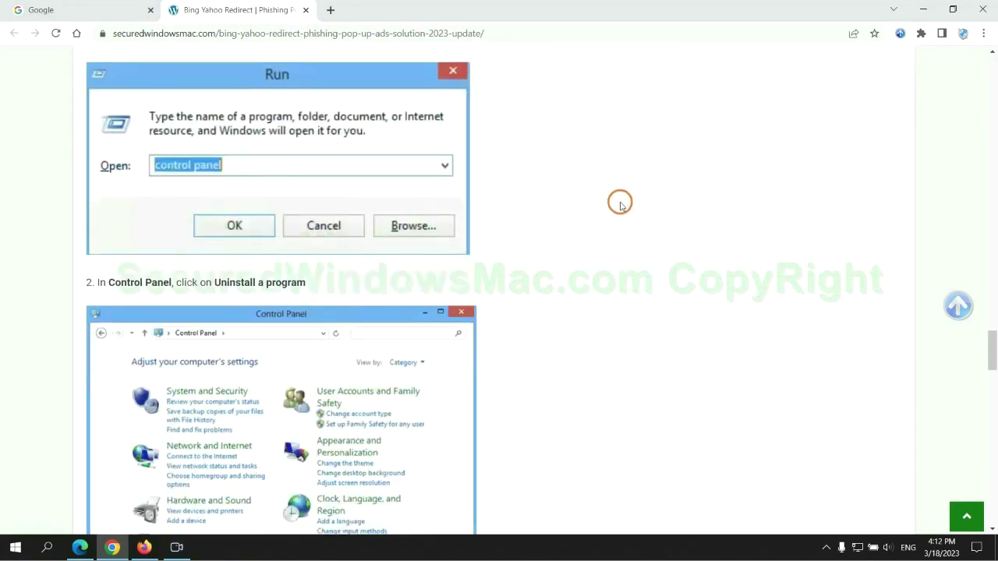
pyautogui.press('super+r')
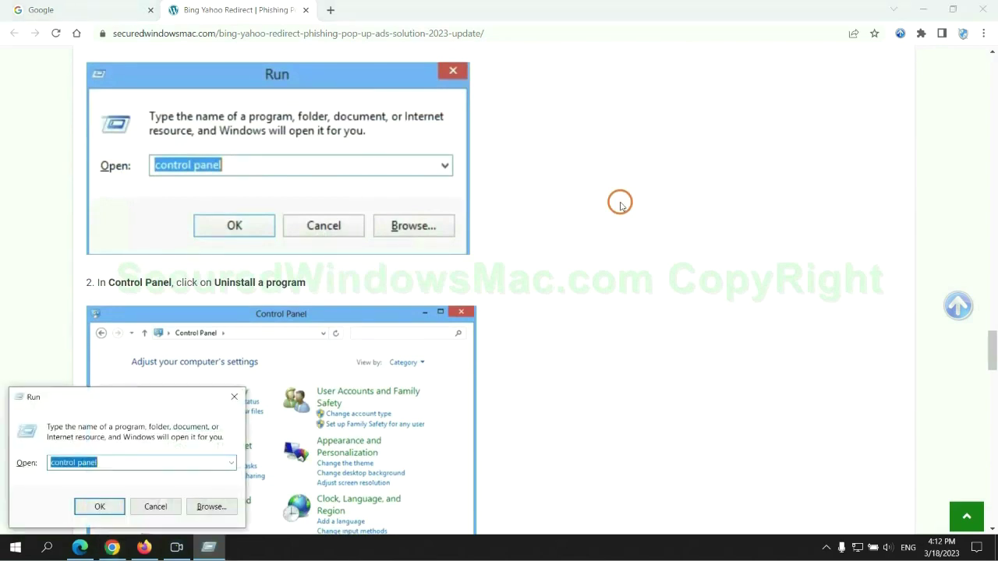
pyautogui.write('cont')
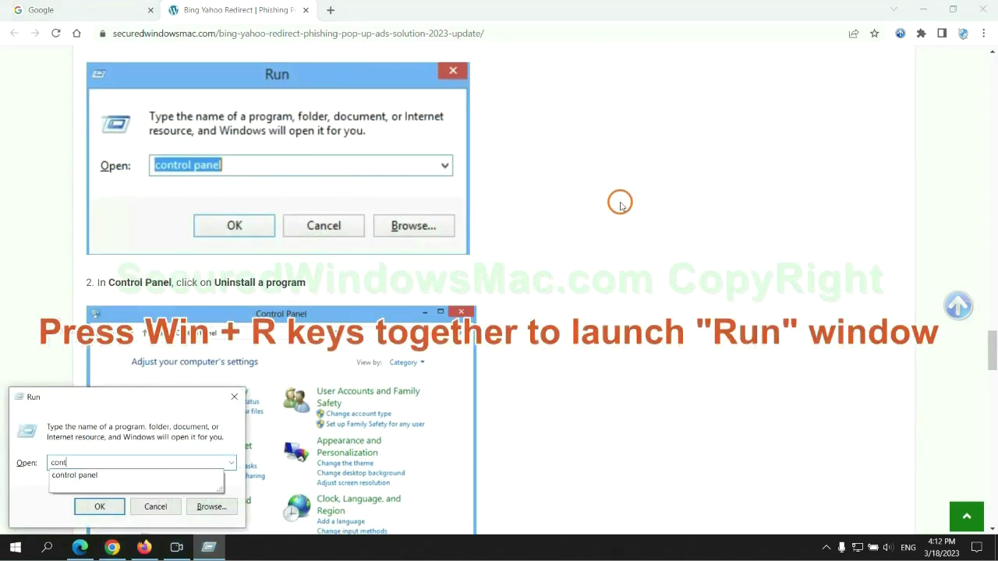
pyautogui.write('rol pan')
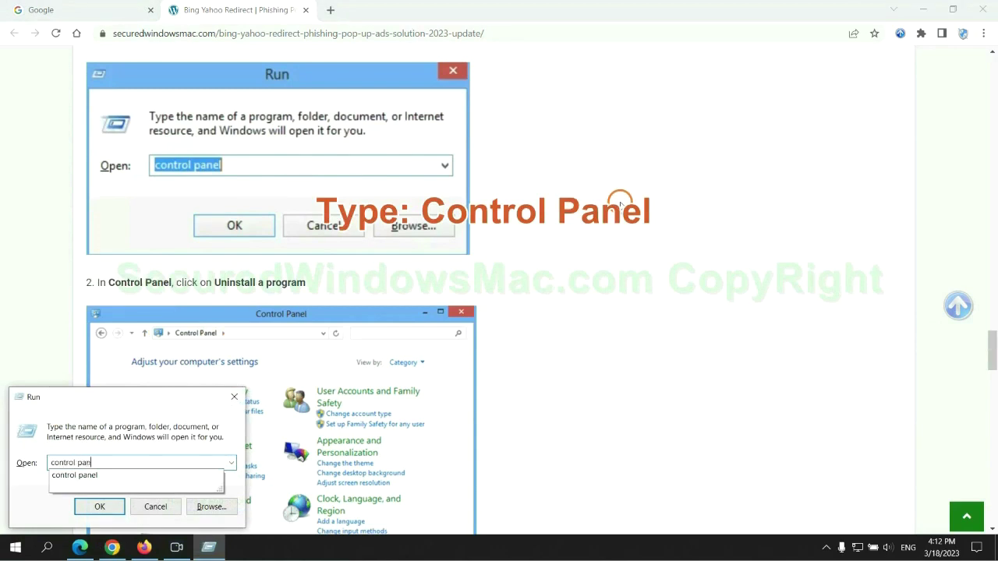
pyautogui.write('el')
pyautogui.press('Return')
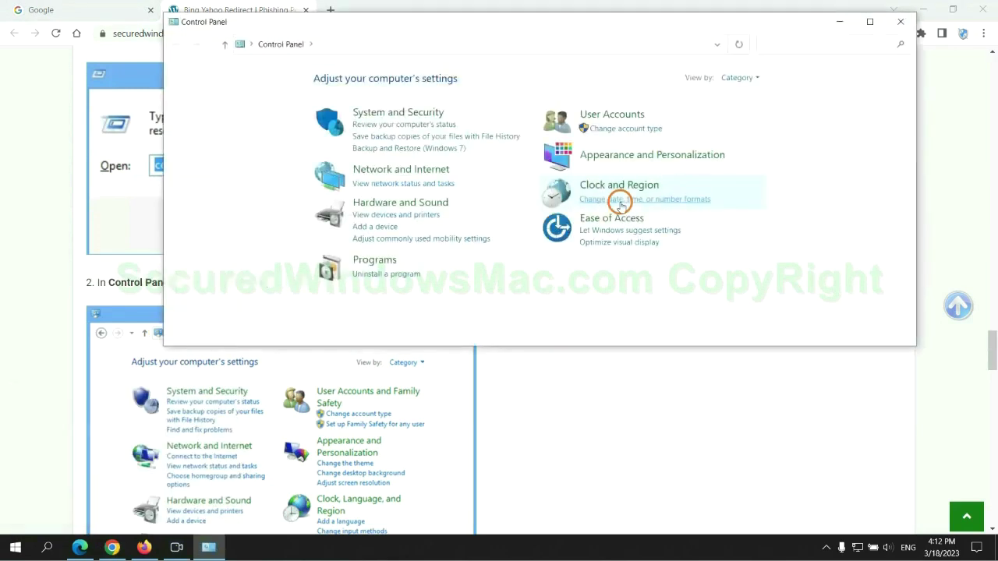
pyautogui.click(395, 274)
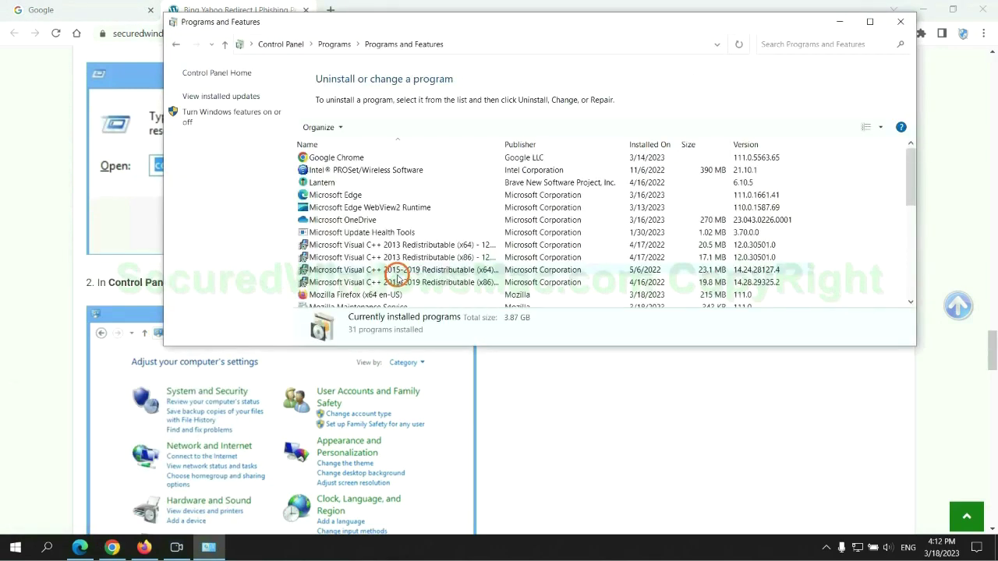
pyautogui.rightClick(332, 184)
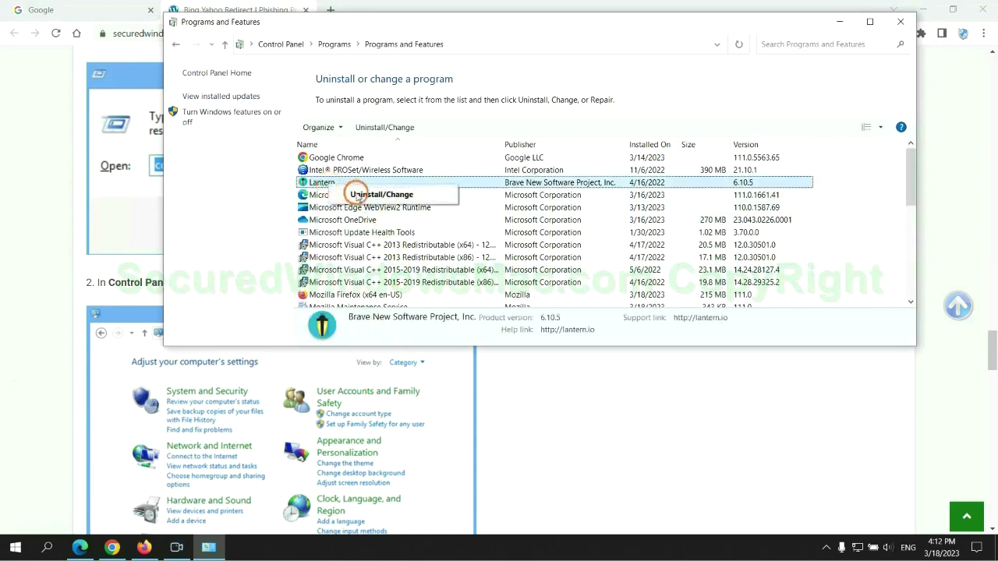
pyautogui.click(900, 21)
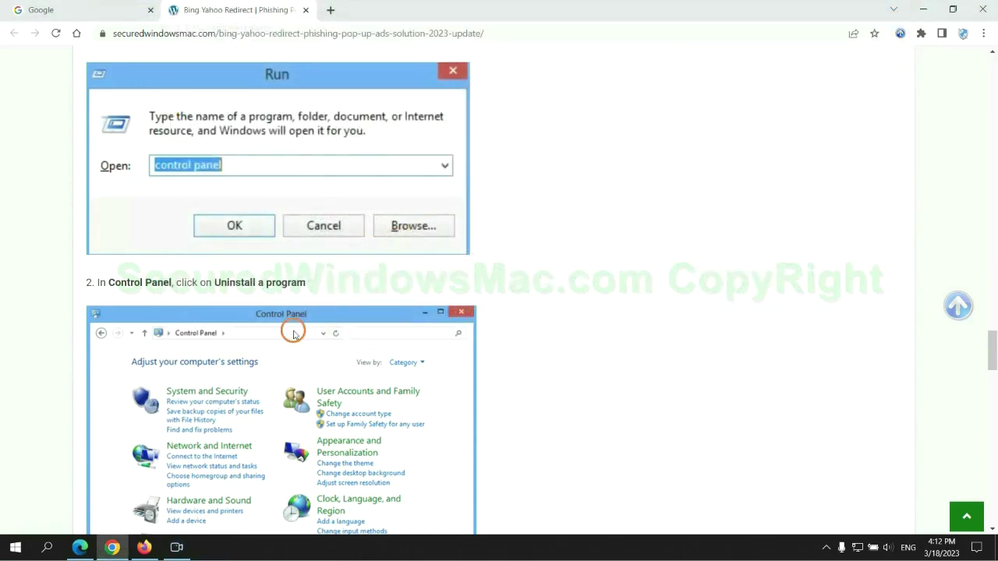
# - Read Step 2 on removing malicious extensions, then bring Microsoft Edge to the front
pyautogui.scroll(-6, 293, 333)
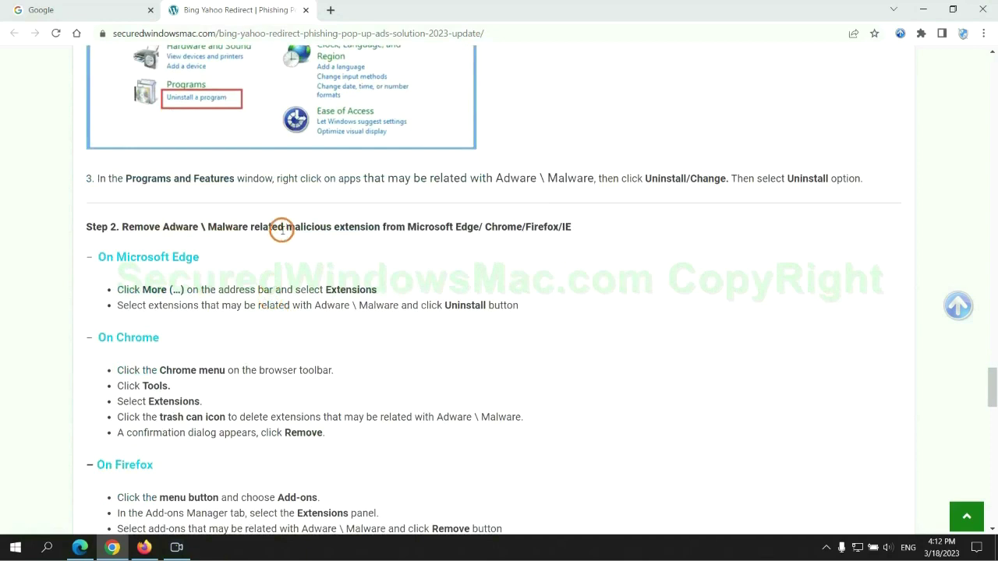
pyautogui.moveTo(285, 228); pyautogui.dragTo(388, 227)
pyautogui.click(394, 251)
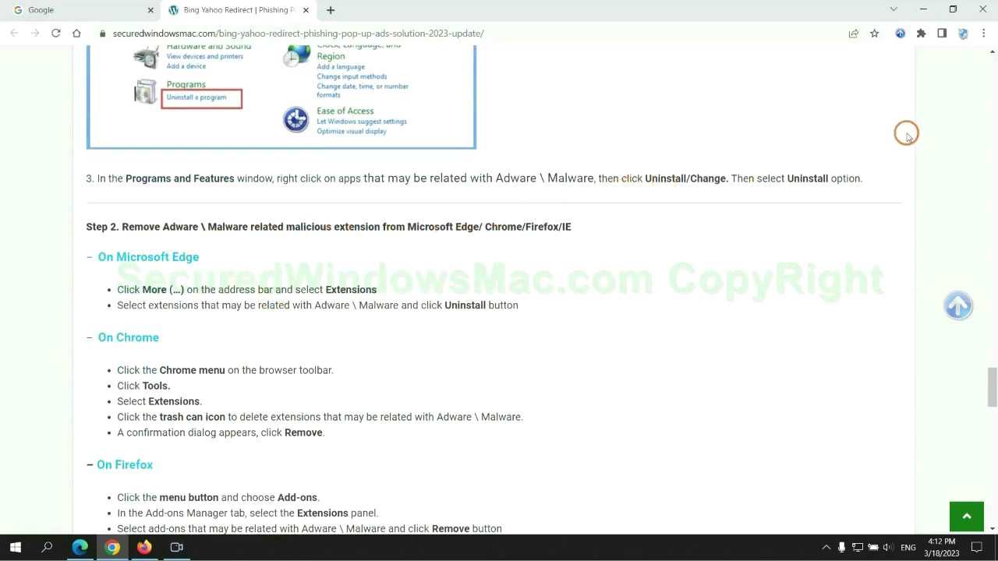
pyautogui.click(82, 544)
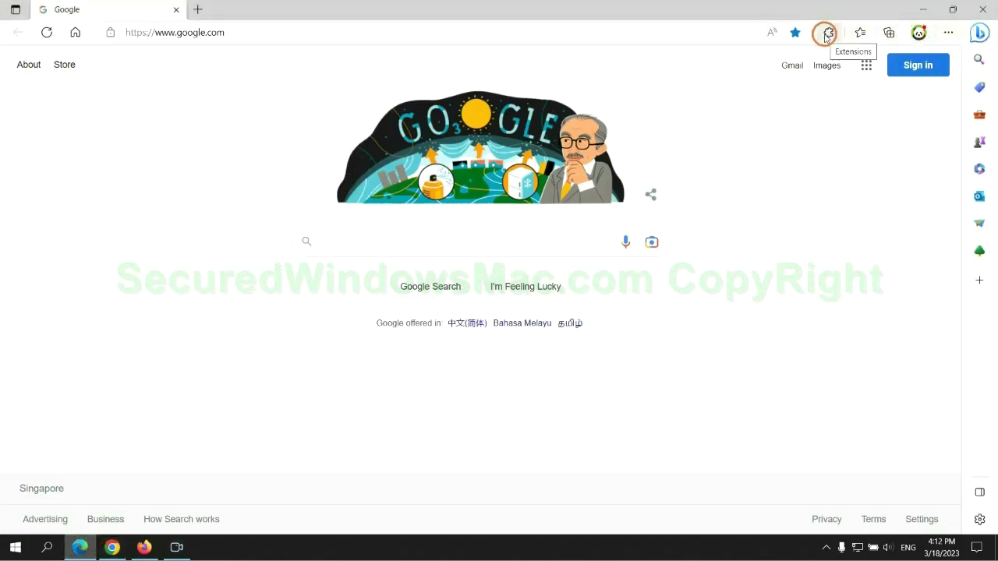
# - Remove the McAfee WebAdvisor extension from Edge, close the extensions page, and return to Chrome
pyautogui.click(827, 34)
pyautogui.click(692, 103)
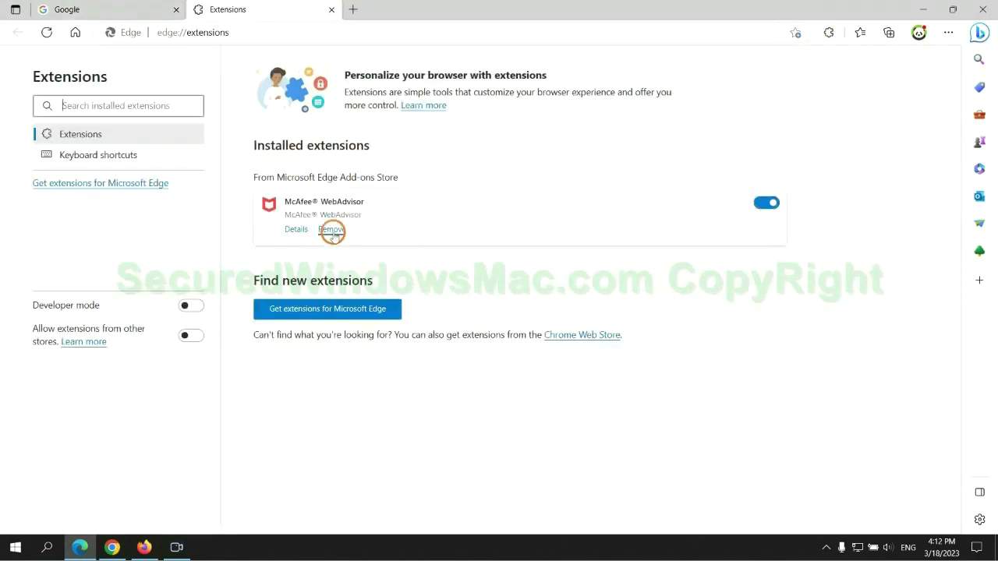
pyautogui.click(331, 231)
pyautogui.click(717, 122)
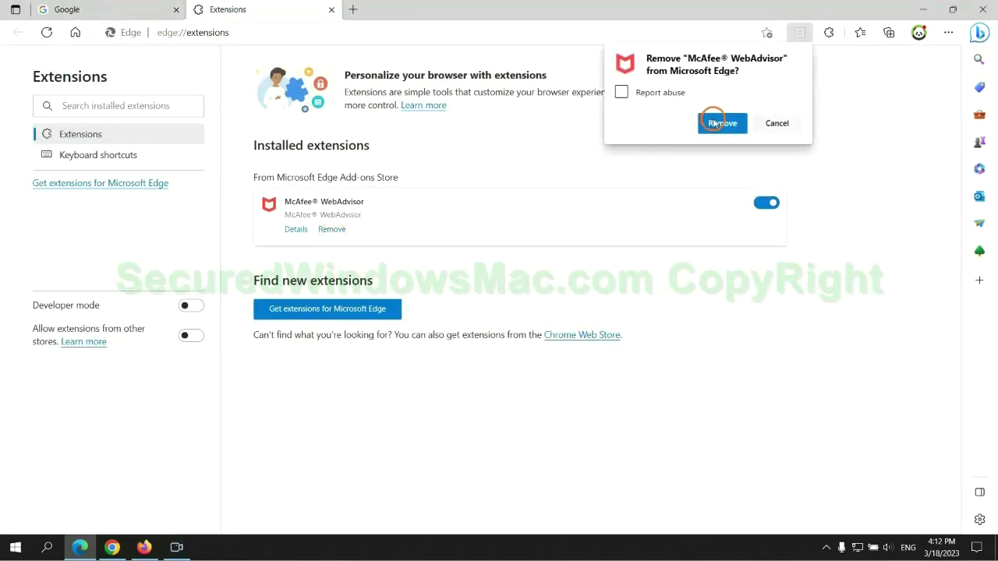
pyautogui.click(331, 9)
pyautogui.click(122, 552)
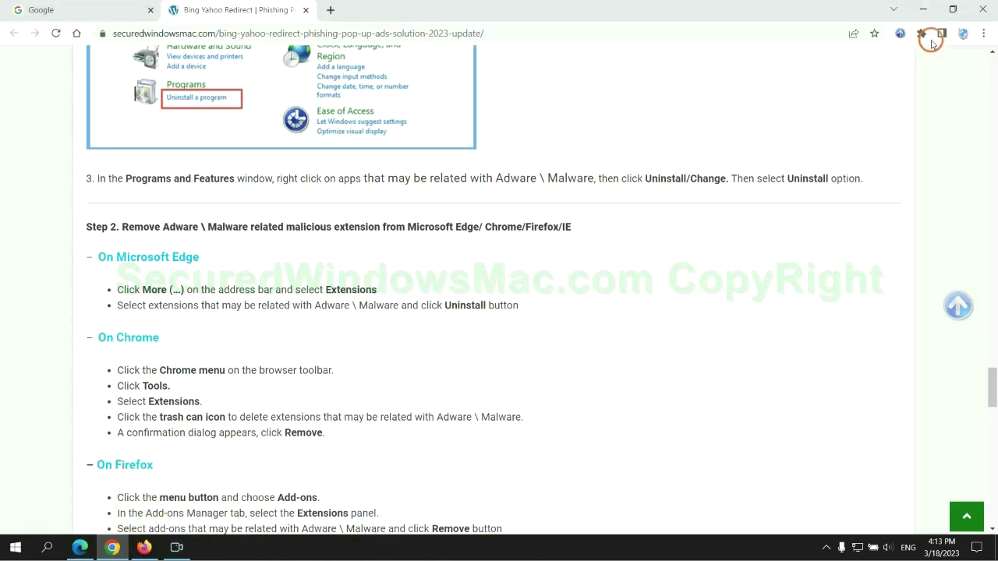
# - Remove the Ecosia extension from Chrome, close its farewell page, and switch to Firefox
pyautogui.click(921, 33)
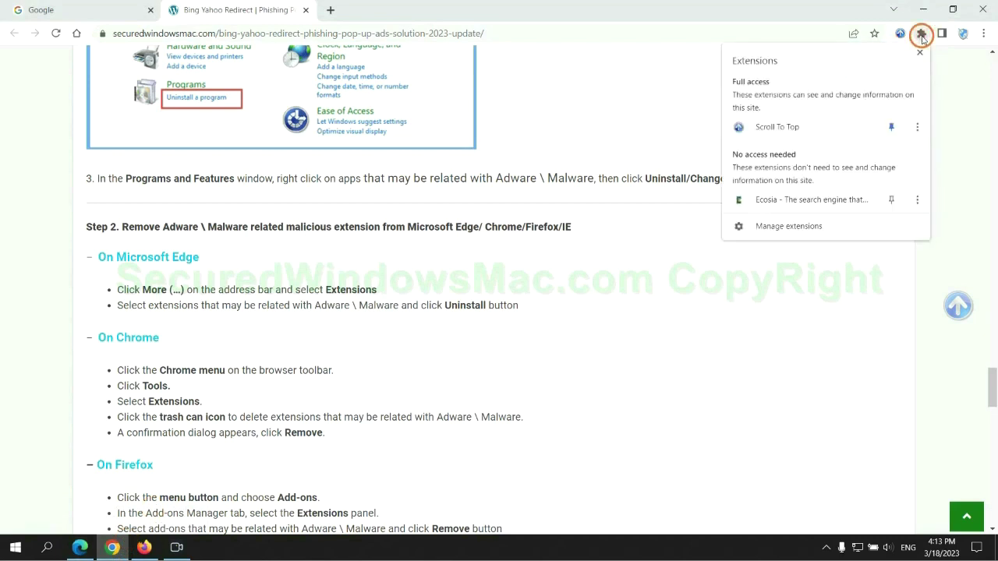
pyautogui.click(809, 227)
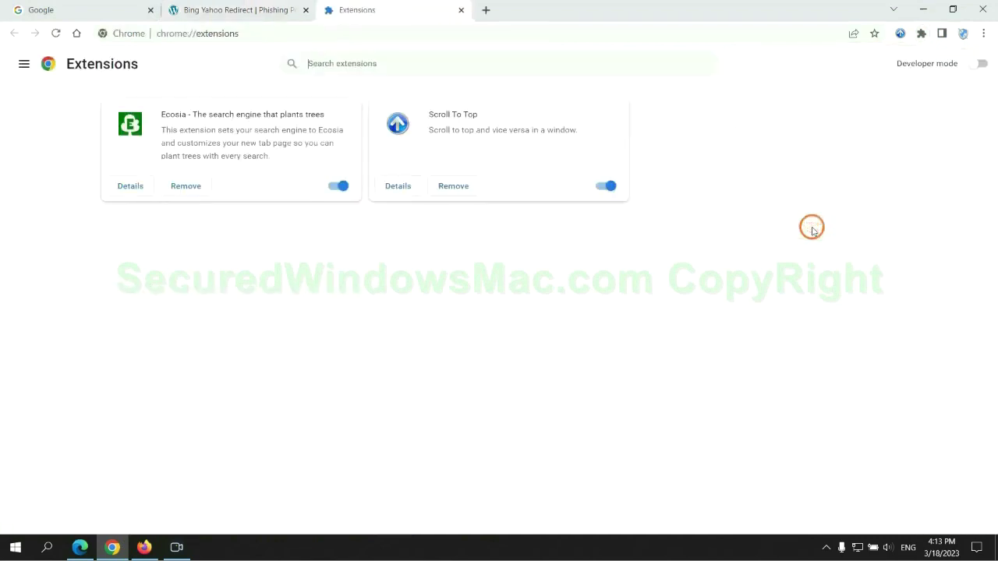
pyautogui.click(187, 186)
pyautogui.click(831, 139)
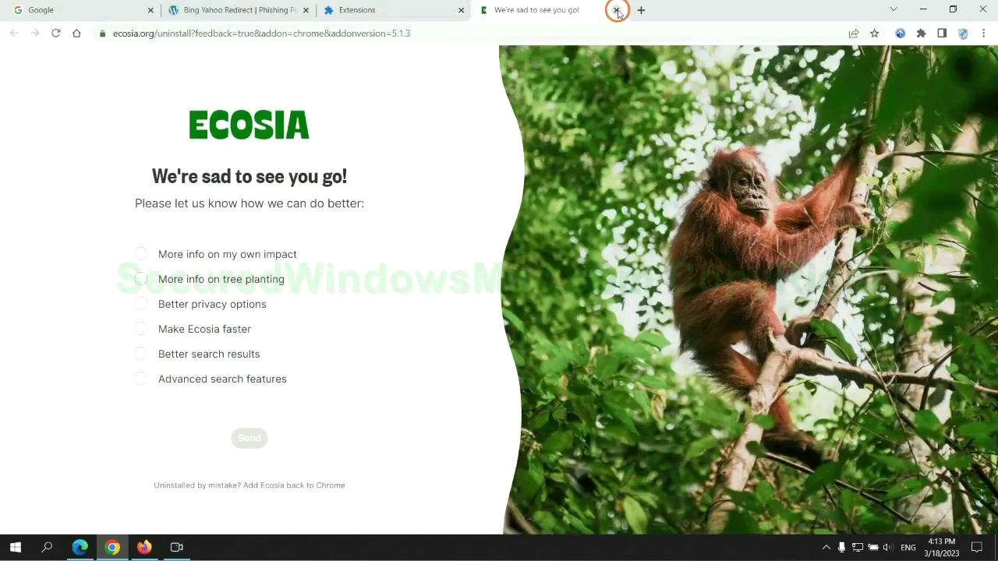
pyautogui.click(616, 9)
pyautogui.click(144, 547)
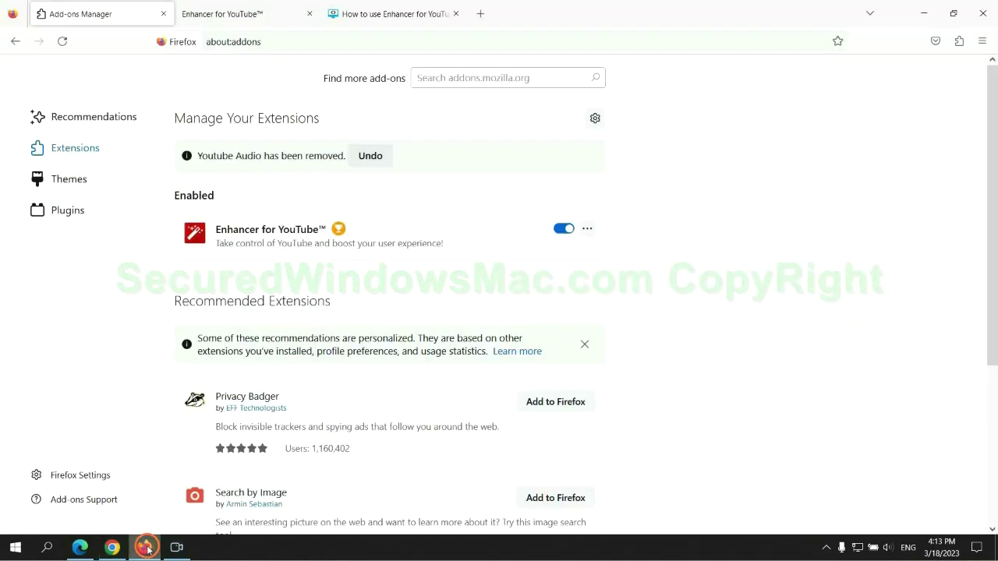
# - Remove Enhancer for YouTube™ from Firefox's add-ons, then highlight the guide's Open Registry Editor step
pyautogui.click(958, 43)
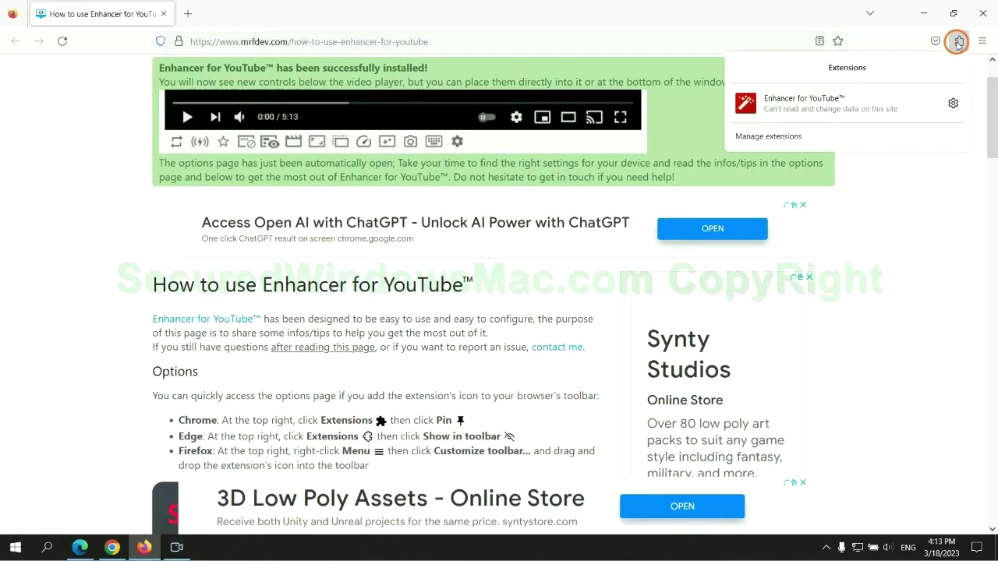
pyautogui.click(860, 135)
pyautogui.click(587, 189)
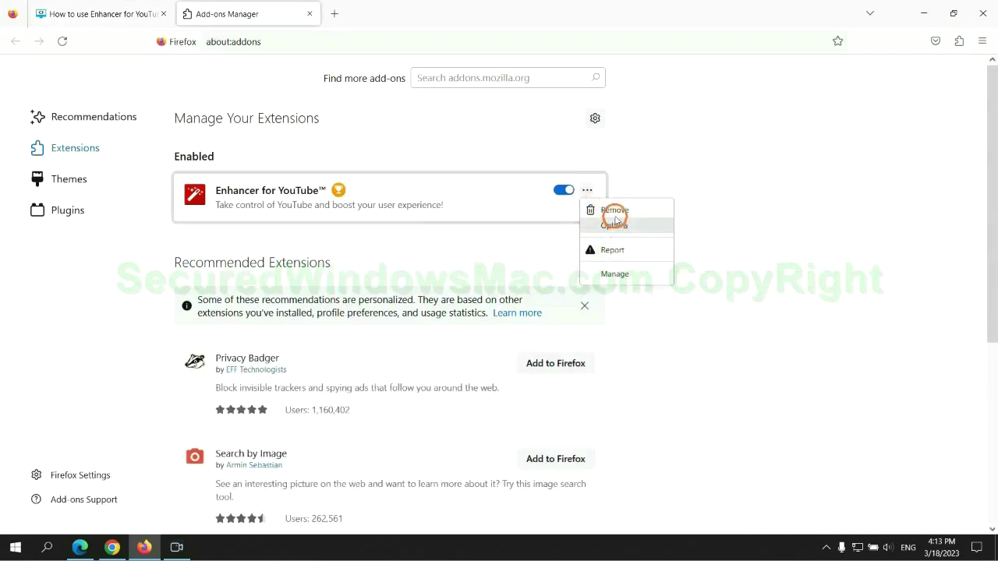
pyautogui.click(615, 211)
pyautogui.click(552, 116)
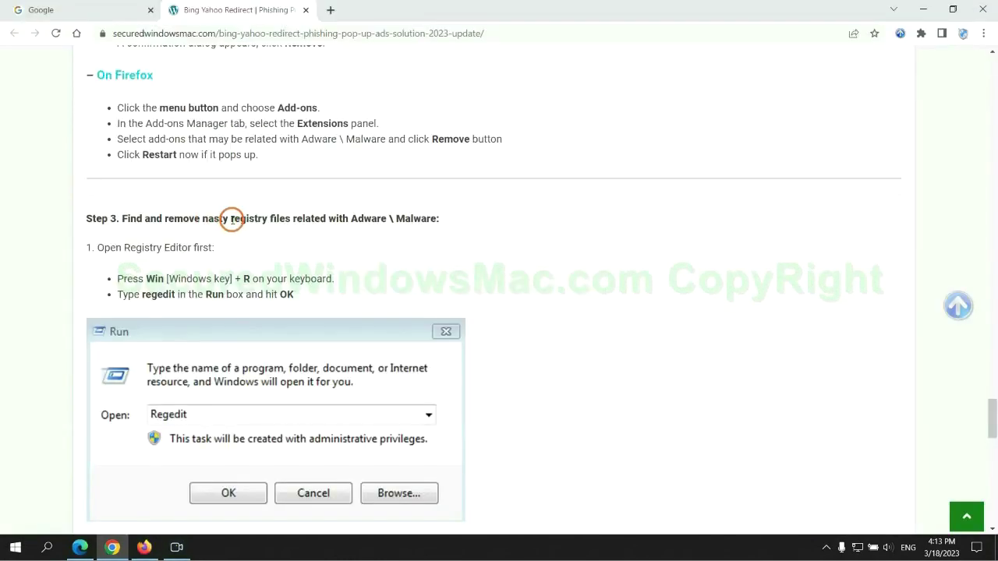
pyautogui.moveTo(231, 219); pyautogui.dragTo(291, 248)
# - Launch Registry Editor by running regedit from the Windows Run box
pyautogui.click(291, 248)
pyautogui.scroll(-2, 289, 245)
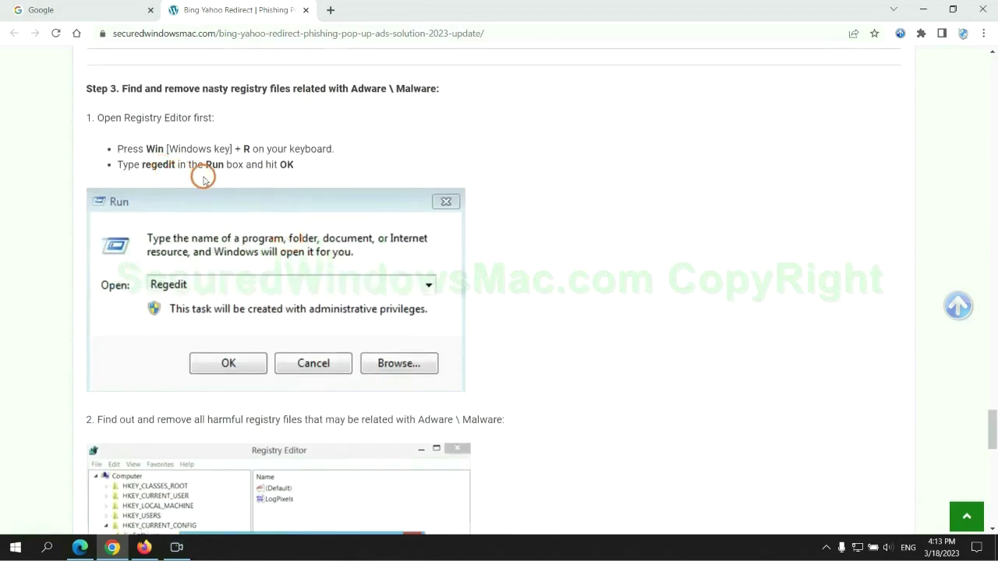
pyautogui.press('super+r')
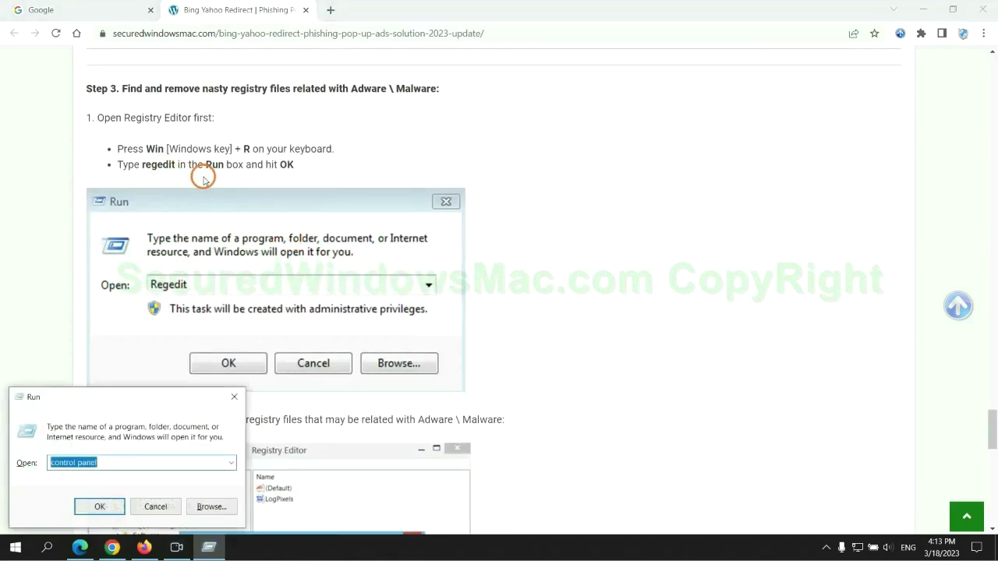
pyautogui.write('rege')
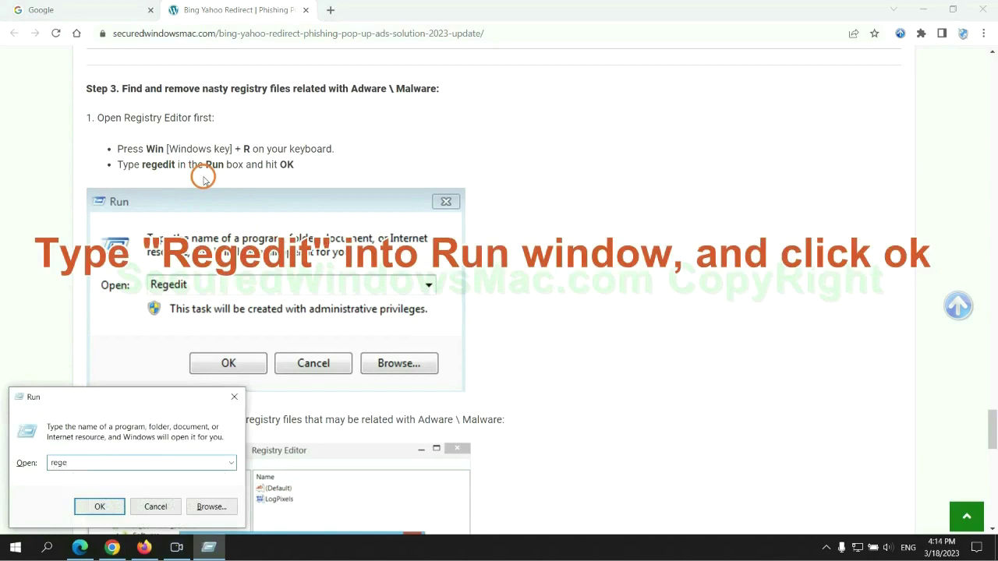
pyautogui.write('dit')
pyautogui.press('Return')
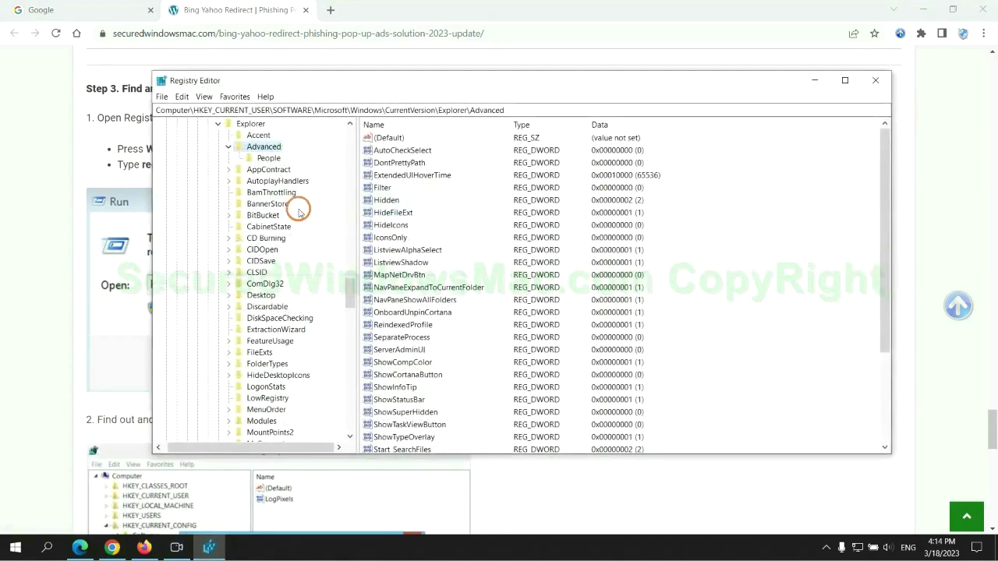
# - Search the registry for 'Apps' and bring up actions for the found StoreAppsOnTaskbar value
pyautogui.click(180, 96)
pyautogui.click(199, 187)
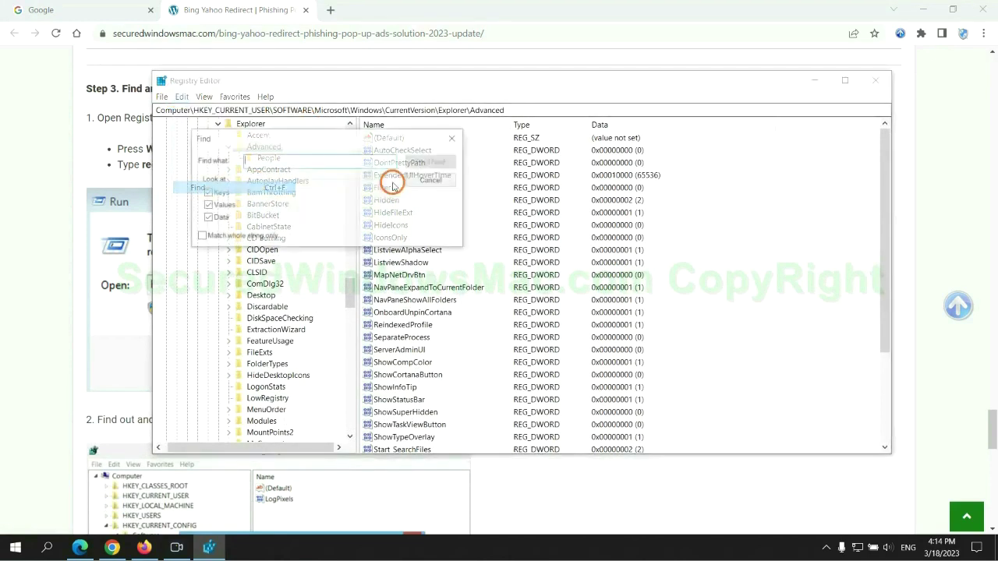
pyautogui.write('App')
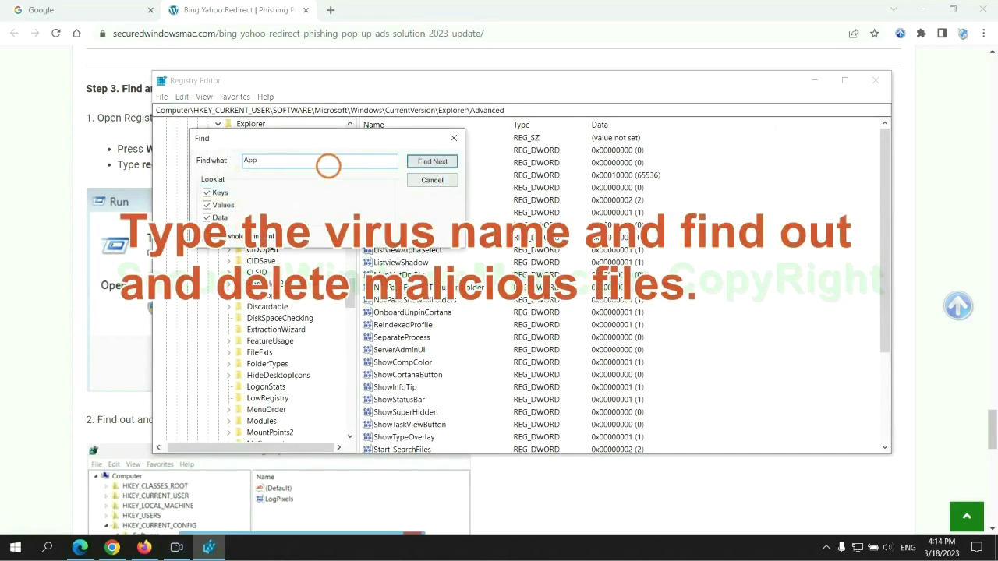
pyautogui.write('s')
pyautogui.press('Return')
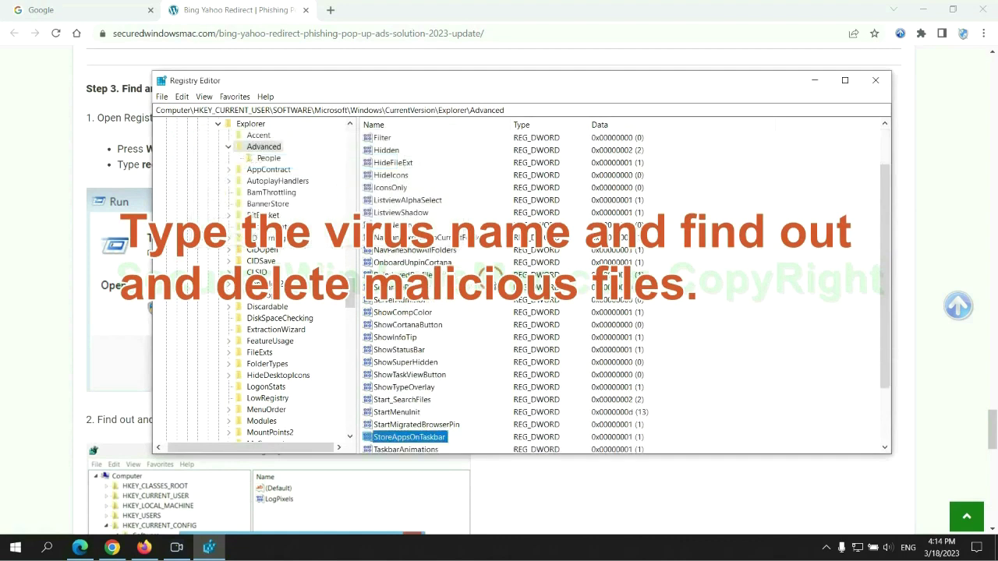
pyautogui.scroll(-2, 569, 332)
pyautogui.rightClick(440, 364)
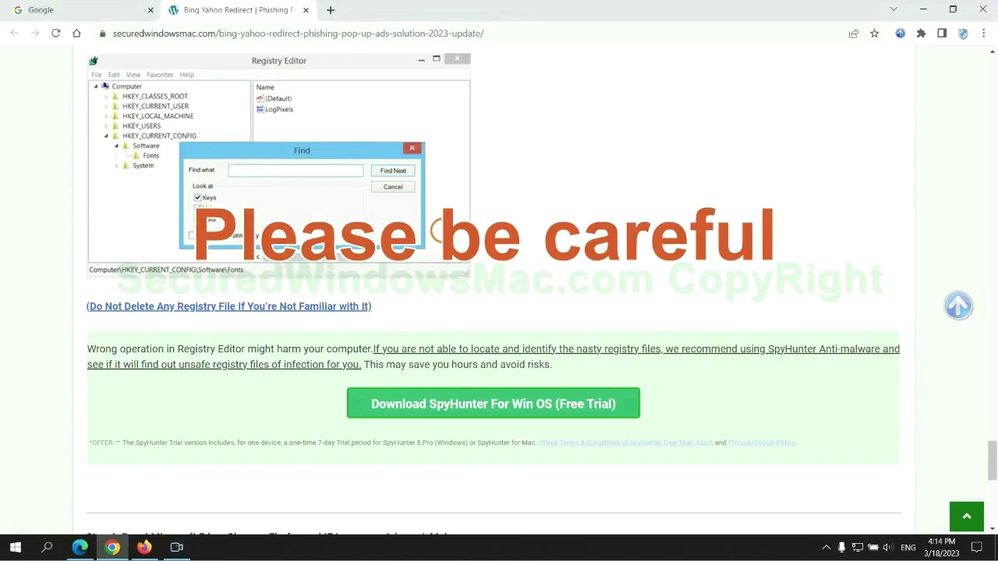
# - Scroll to the guide's Step 4 on resetting browsers, mark 'Reset', and switch to Microsoft Edge
pyautogui.scroll(-1, 439, 232)
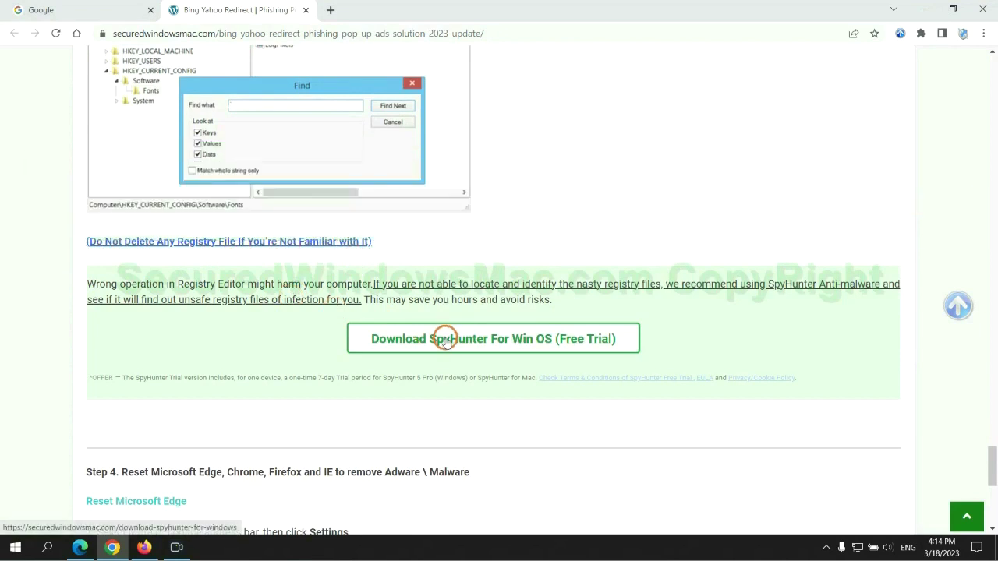
pyautogui.scroll(-5, 446, 339)
pyautogui.doubleClick(133, 82)
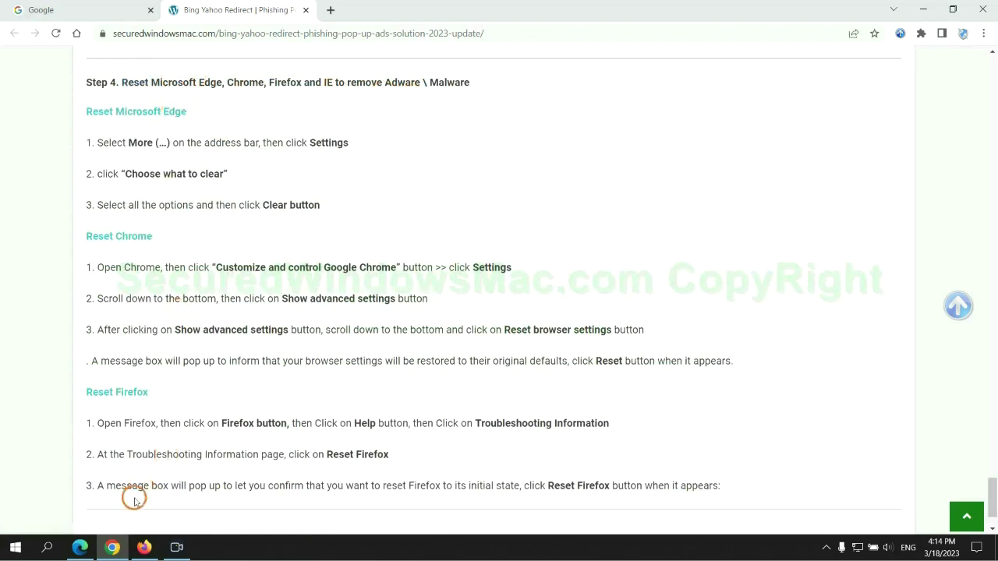
pyautogui.click(82, 547)
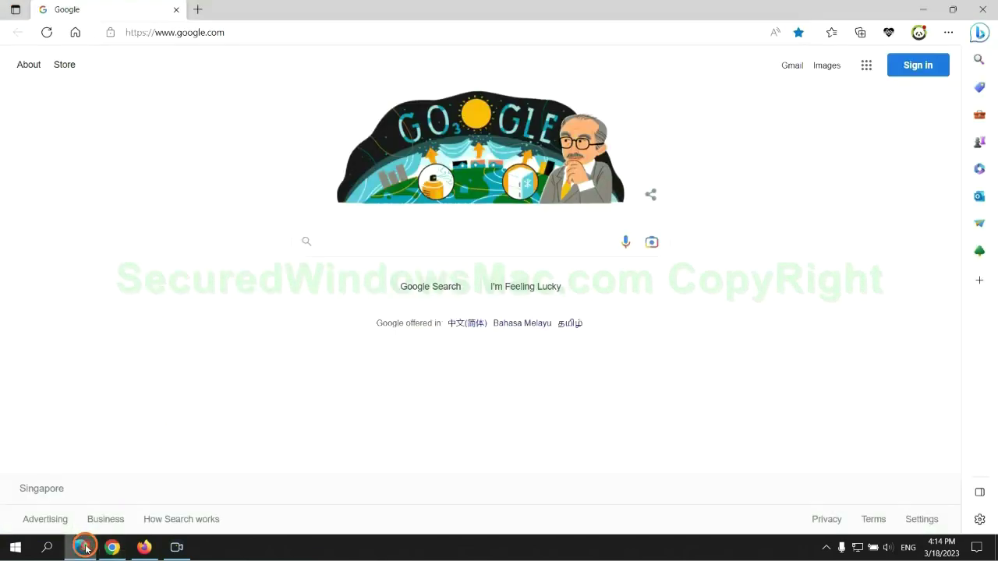
# - In Edge, open Clear browsing data from the Privacy, search, and services settings
pyautogui.click(945, 34)
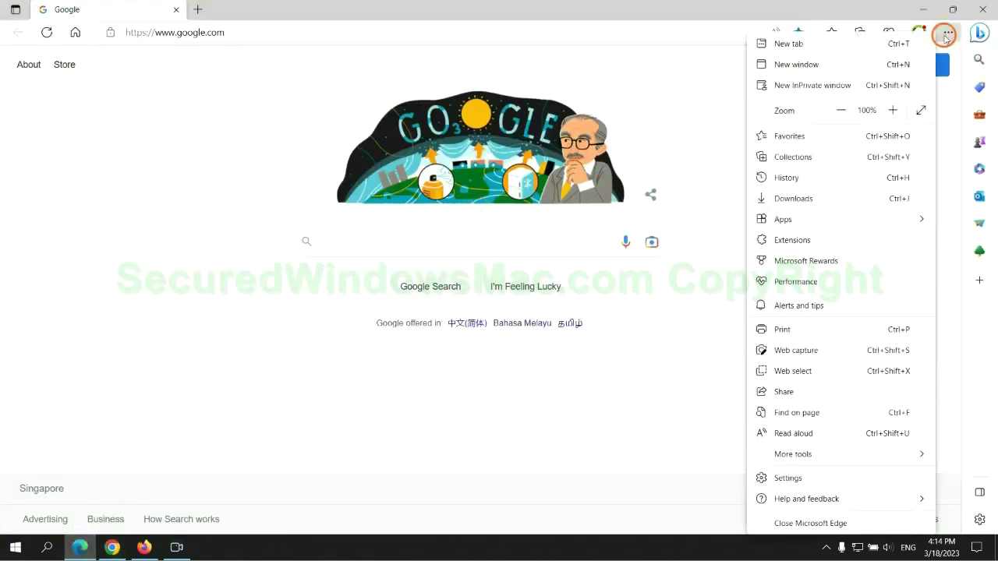
pyautogui.click(770, 477)
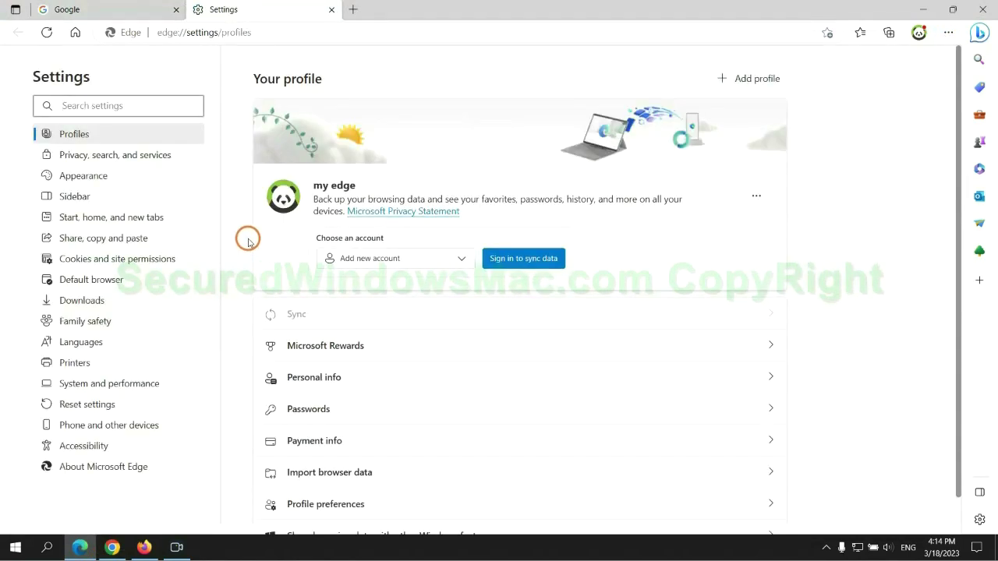
pyautogui.click(162, 160)
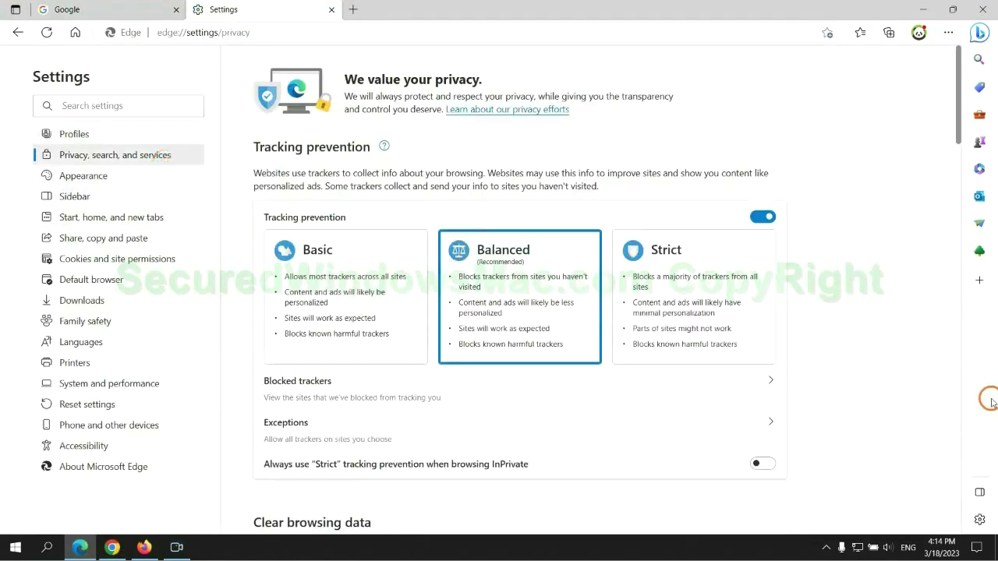
pyautogui.scroll(-3, 779, 342)
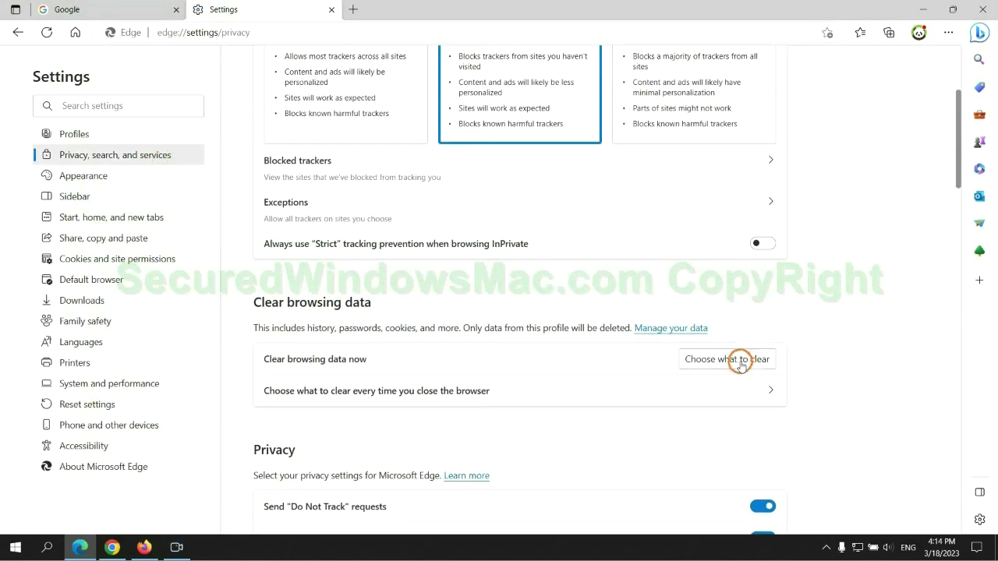
pyautogui.click(740, 363)
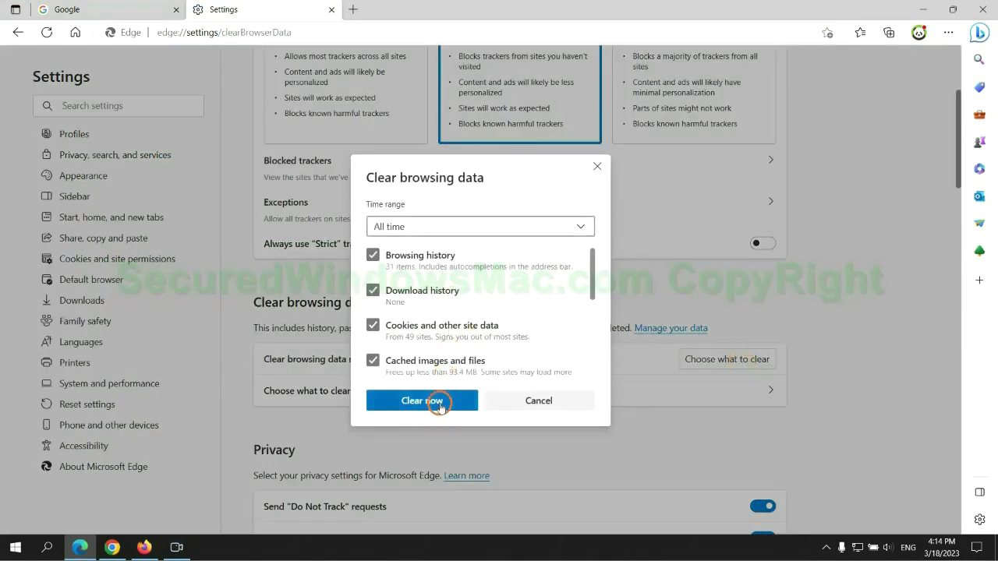
# - In Chrome settings, ask to restore settings to their original defaults
pyautogui.click(112, 547)
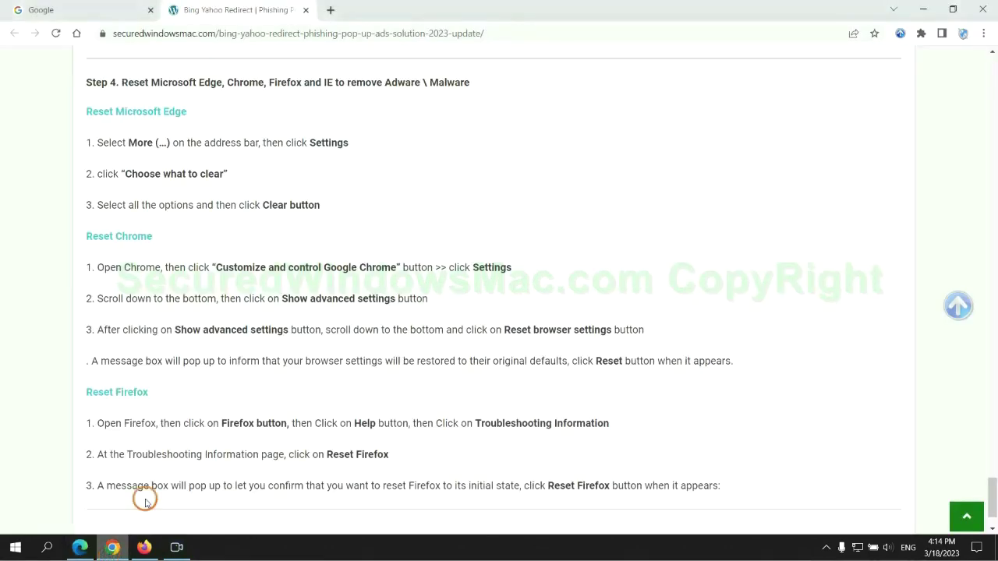
pyautogui.click(981, 36)
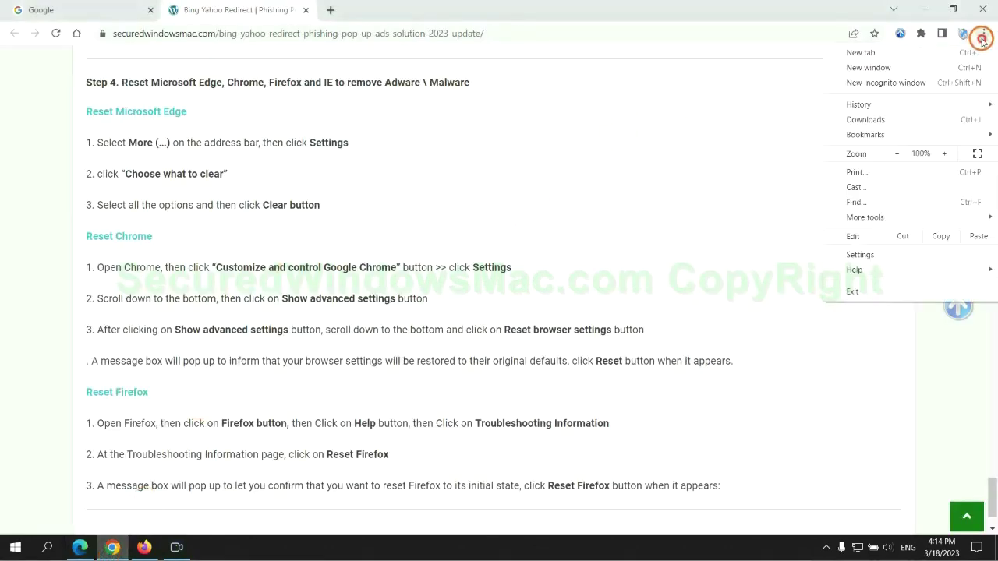
pyautogui.click(865, 254)
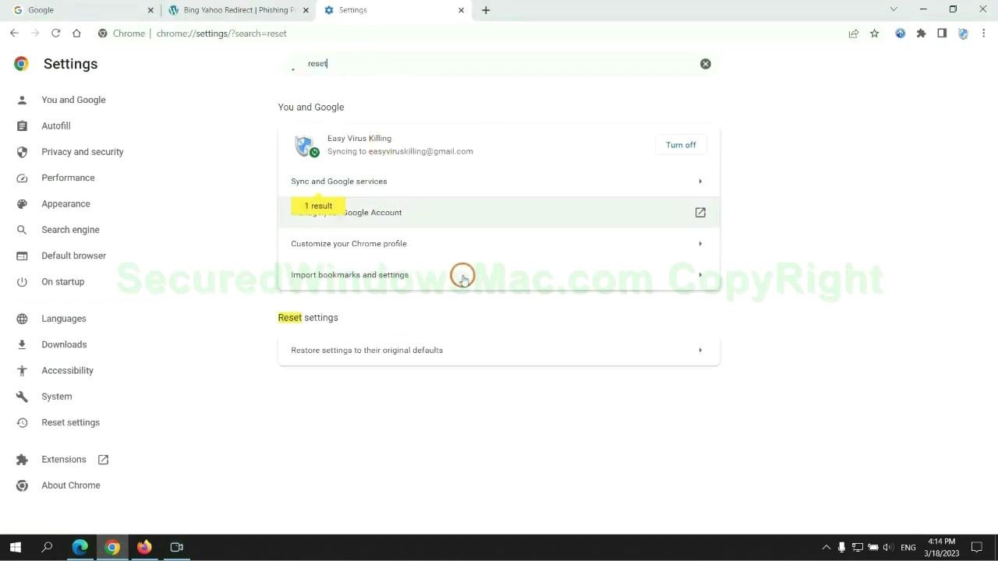
pyautogui.click(523, 348)
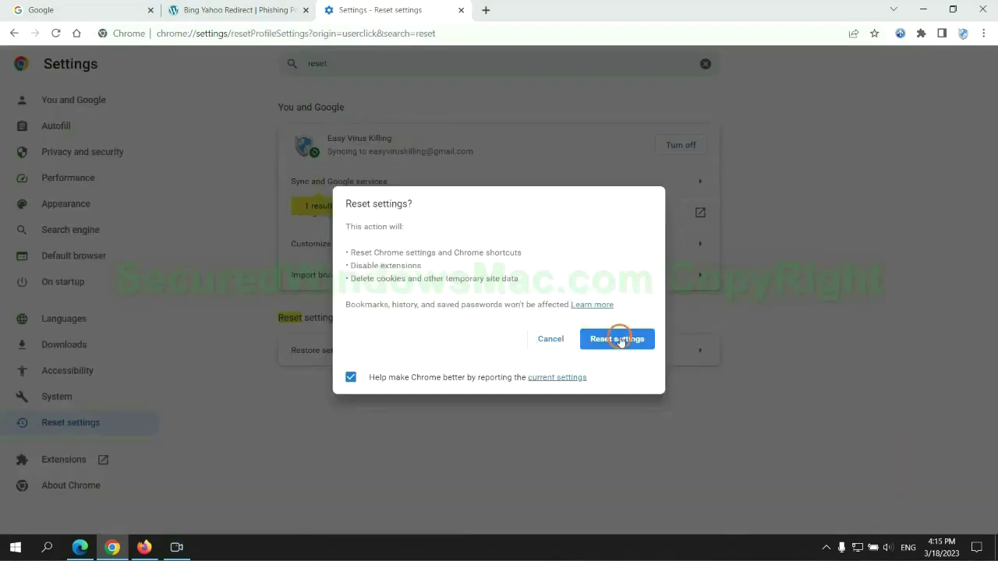
# - In Firefox, open Troubleshooting Information from Help and start Refresh Firefox
pyautogui.click(143, 545)
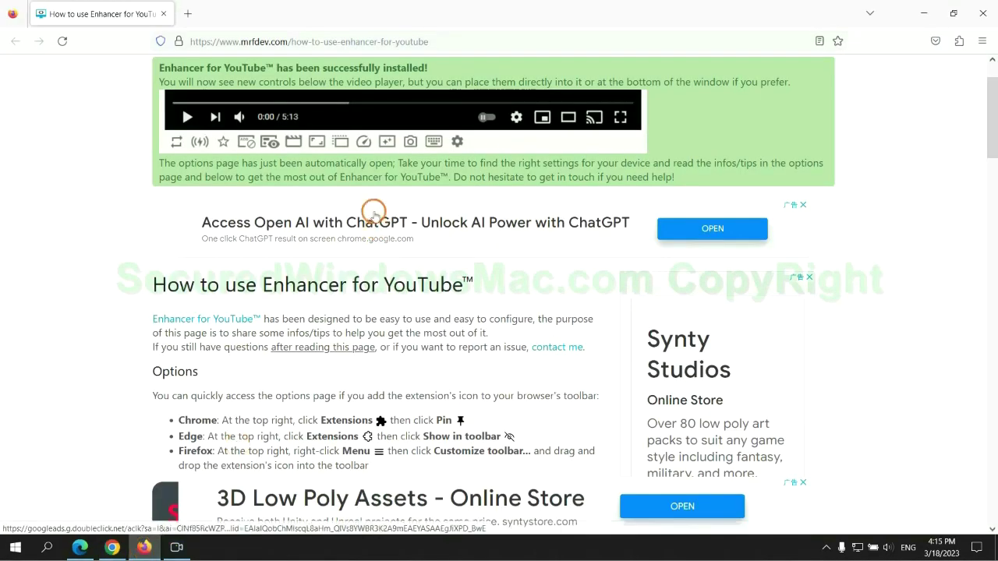
pyautogui.click(983, 40)
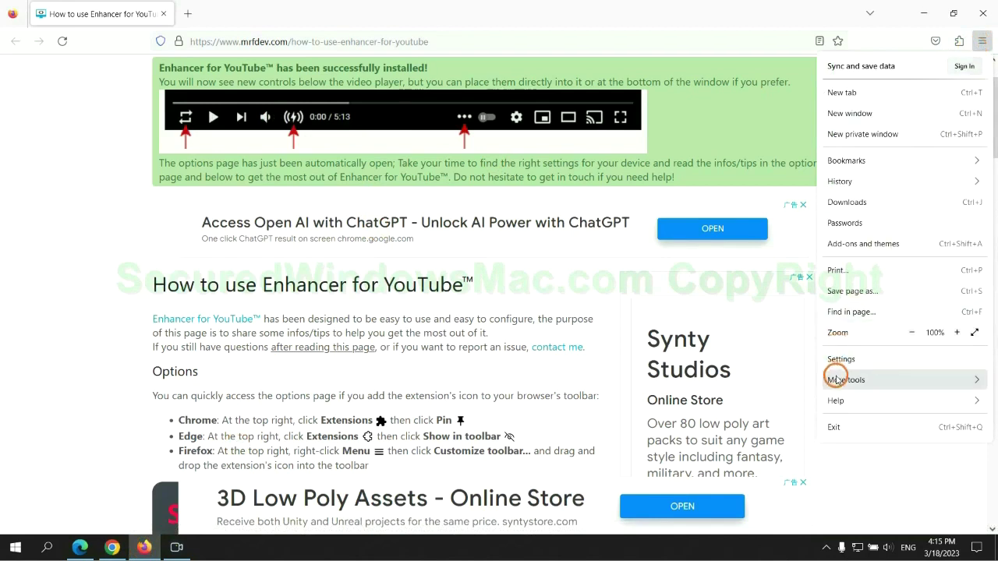
pyautogui.click(847, 400)
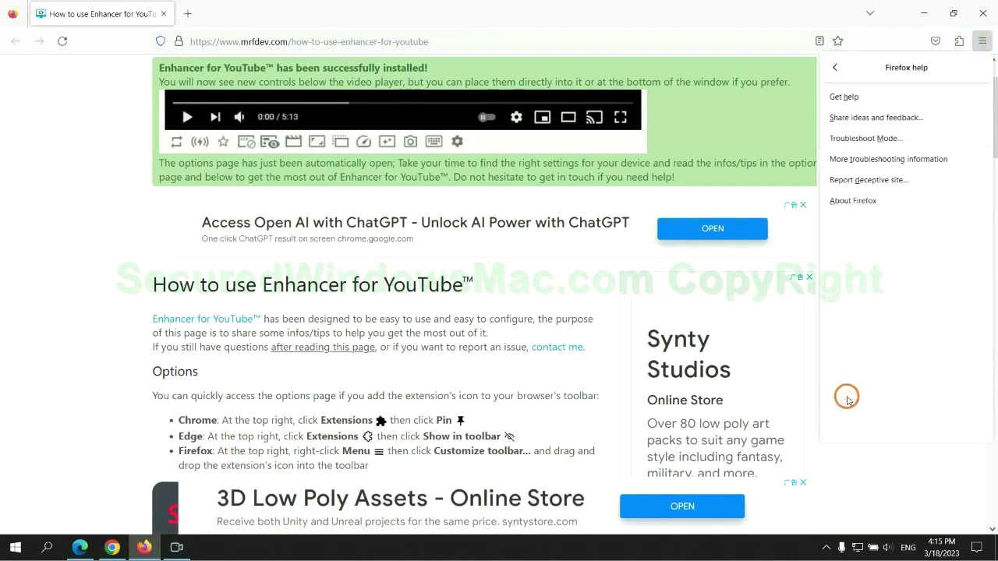
pyautogui.click(889, 161)
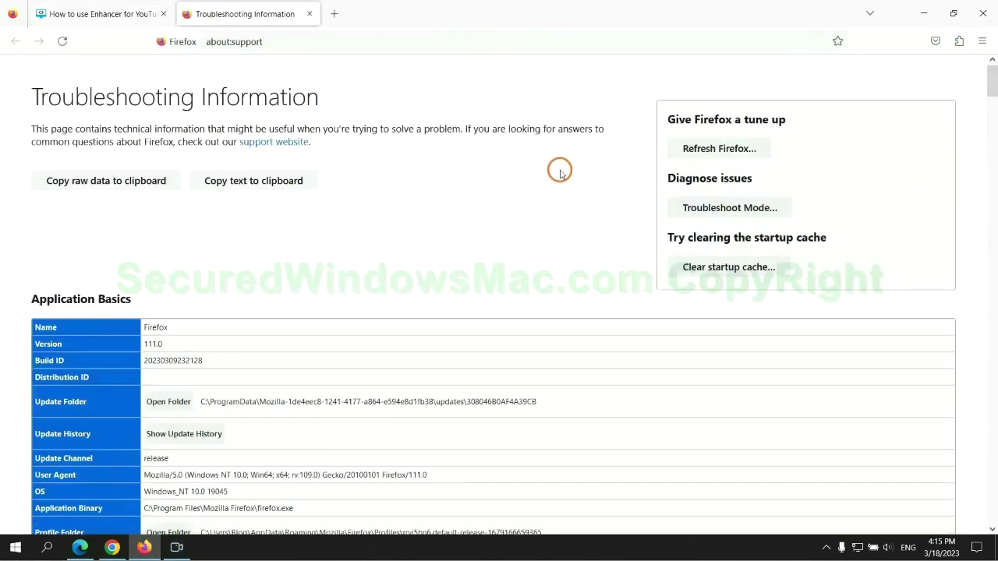
pyautogui.click(686, 148)
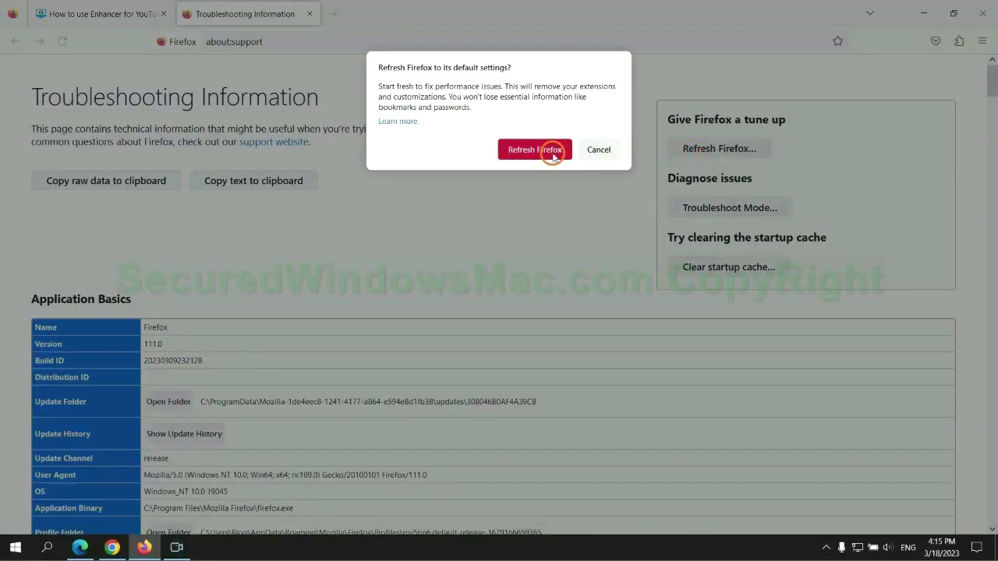
# - Bring Chrome back to the front, where its Reset settings confirmation is waiting
pyautogui.click(112, 546)
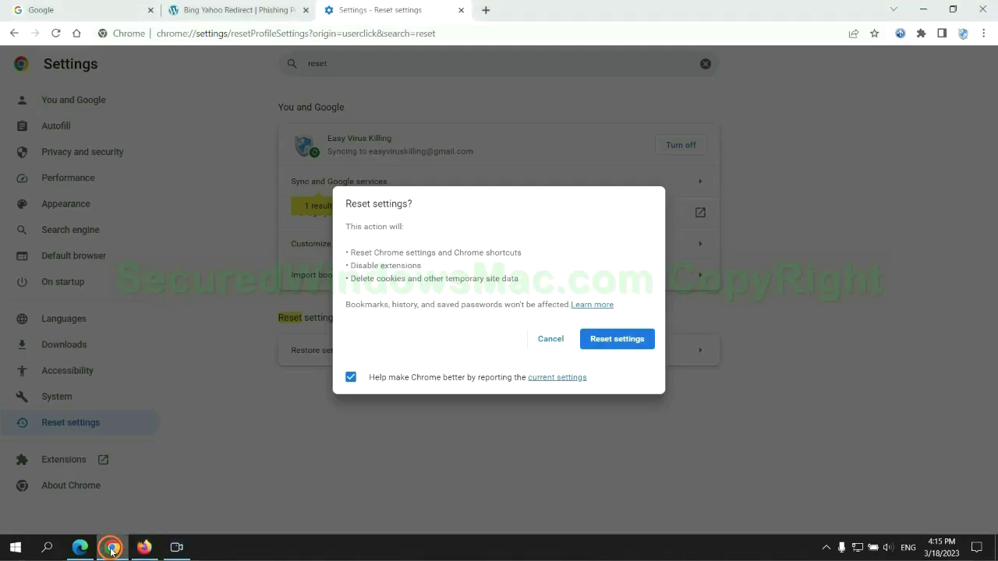